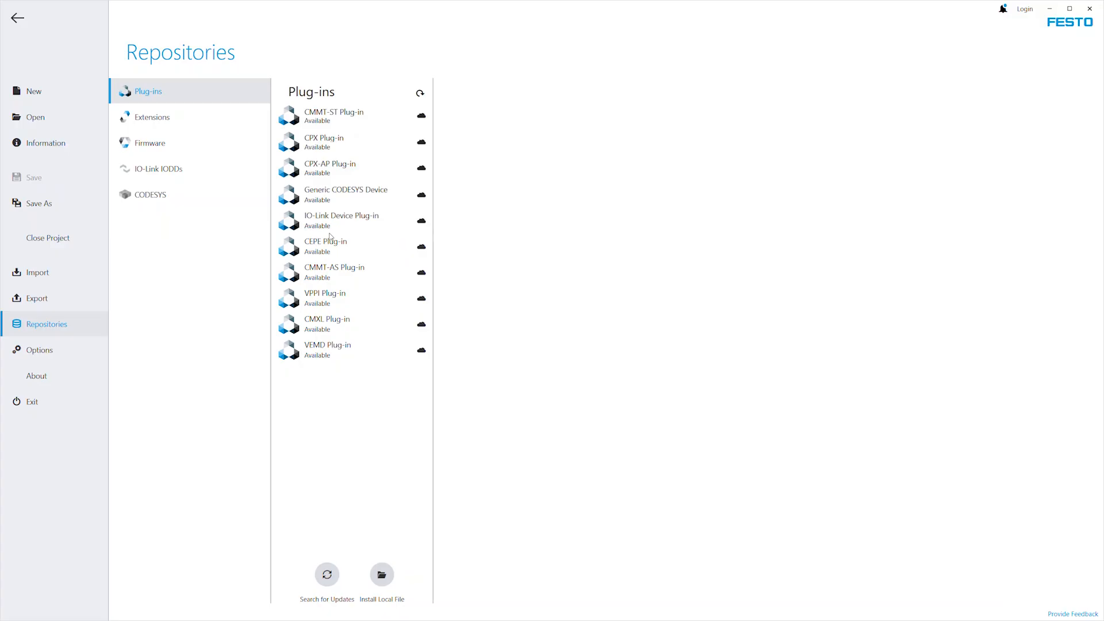
- Install version 2.11.0.663 of the CMMT-AS Plug-in from the plug-in repository
click(338, 272)
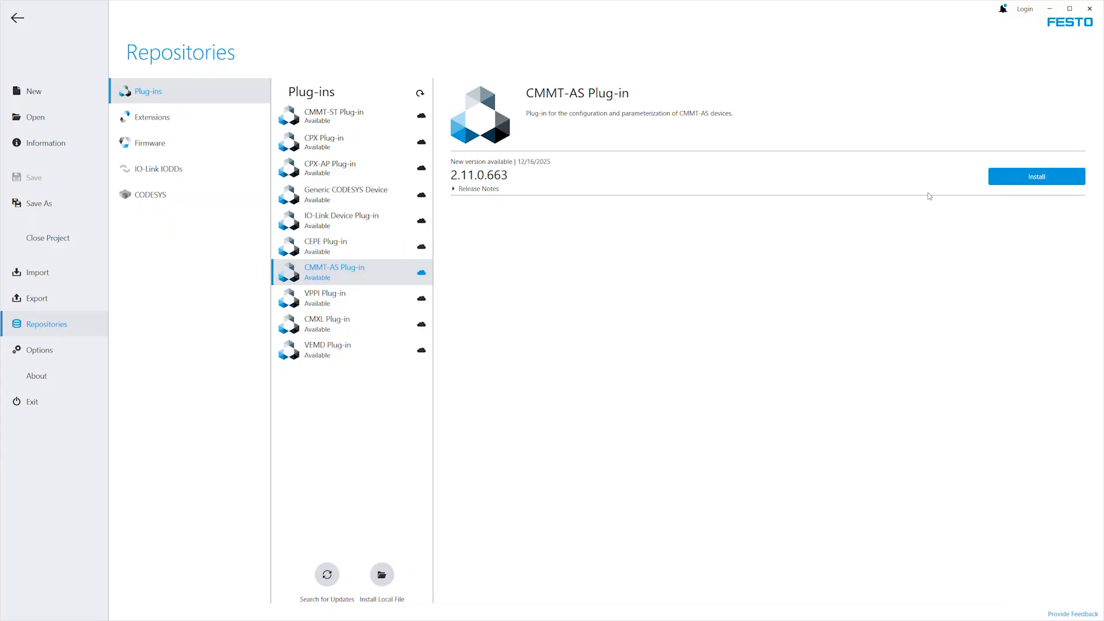
click(1023, 177)
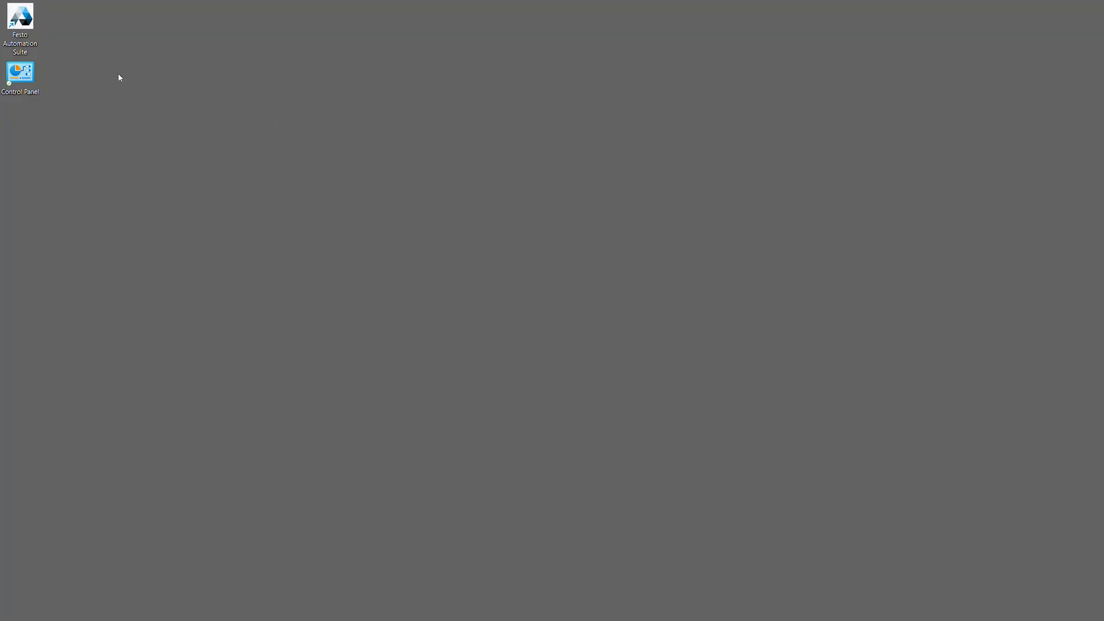
- Open the Internet Protocol Version 4 (TCP/IPv4) properties of the Ethernet 13 connection through the Windows Control Panel
double_click(20, 73)
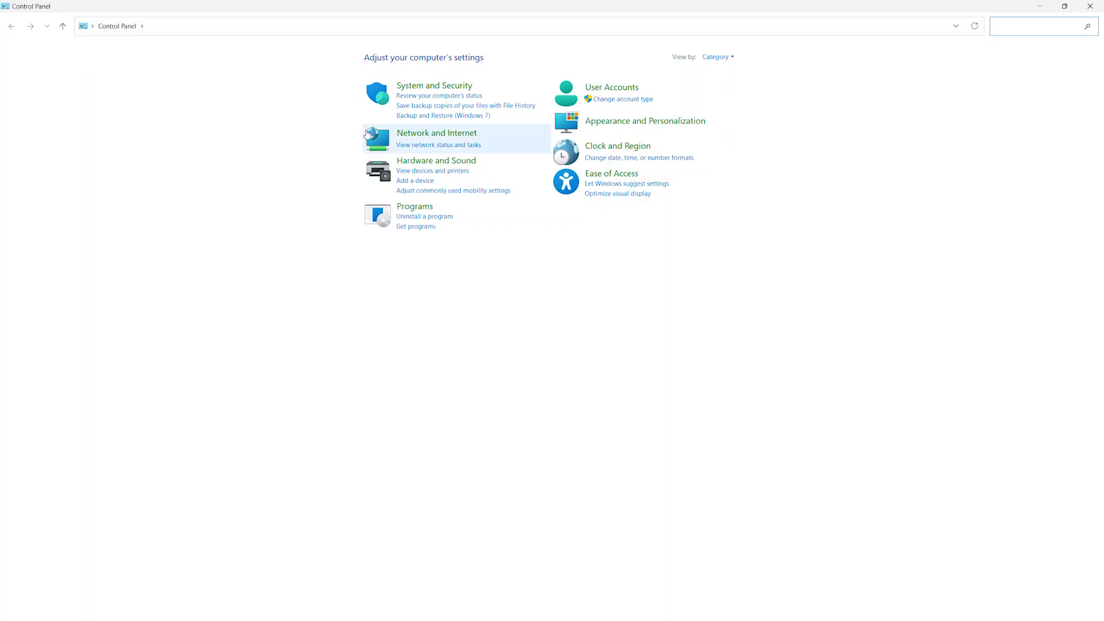
click(427, 144)
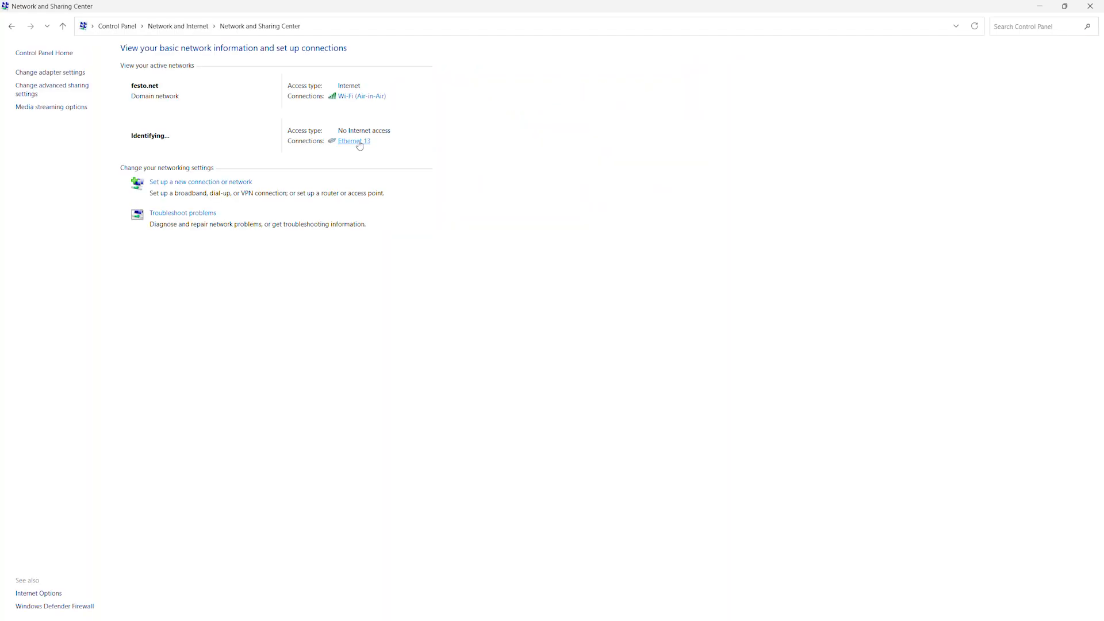
click(359, 144)
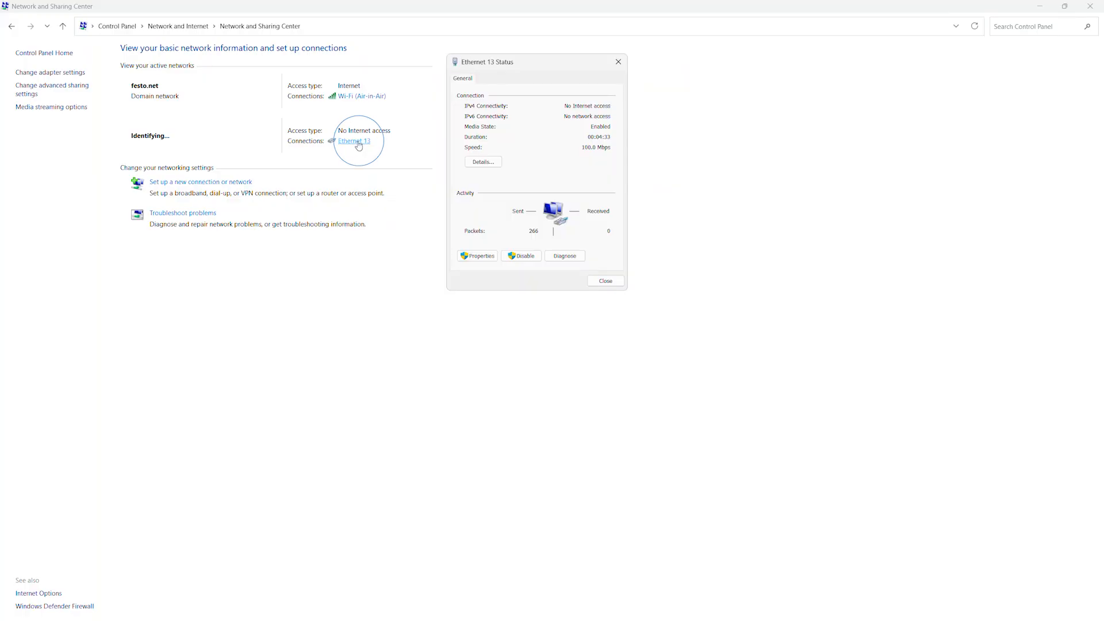
click(477, 256)
click(523, 204)
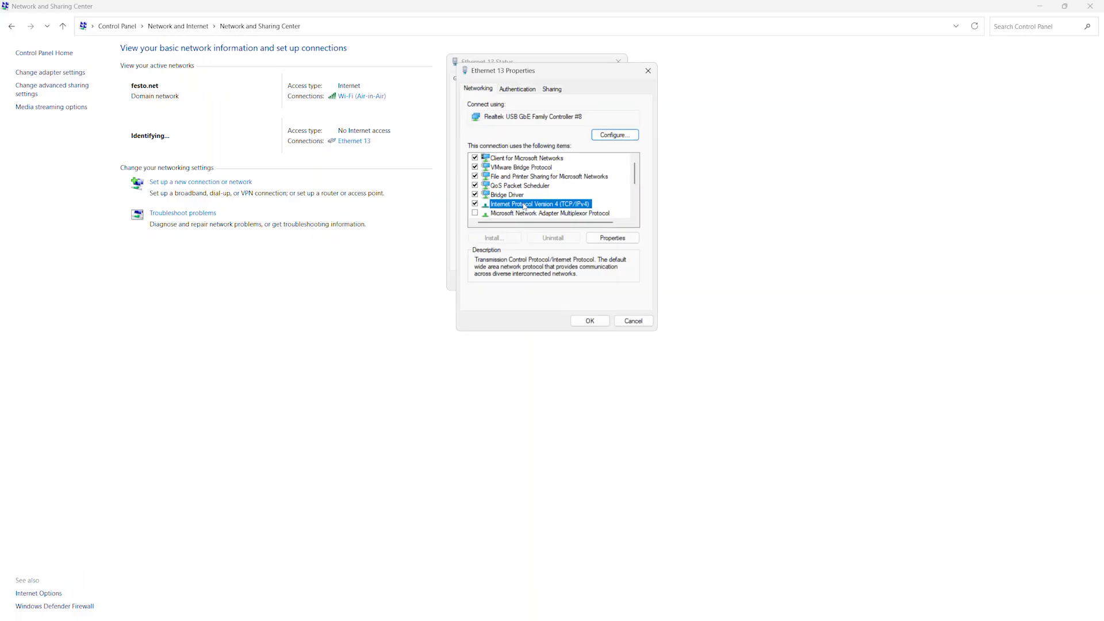
double_click(524, 205)
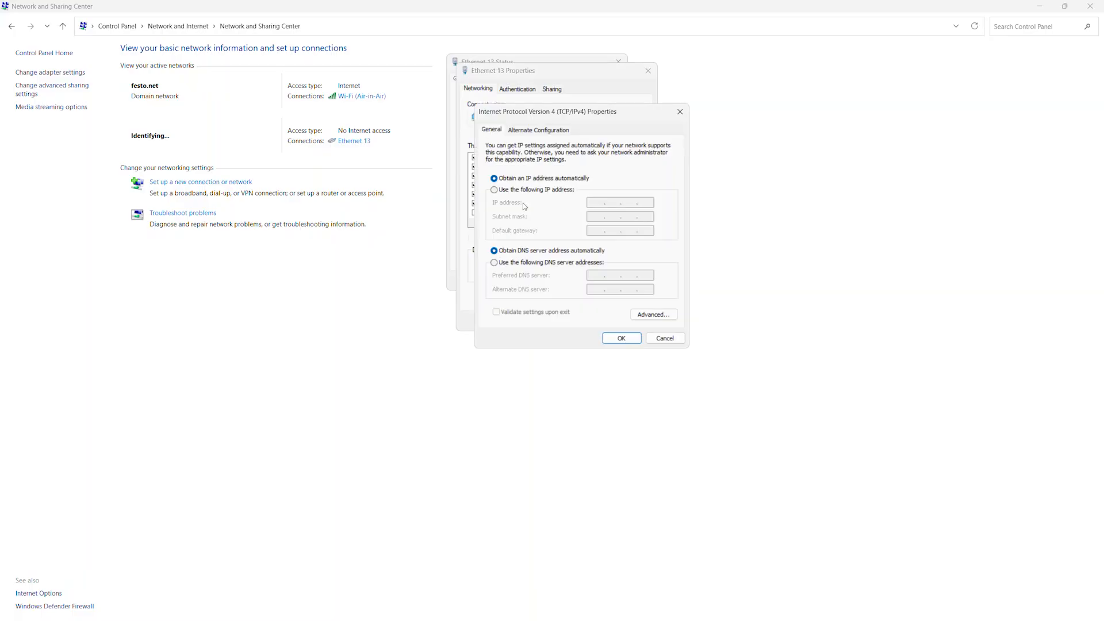
- Assign the fixed IP address 192.168.2.1 with the default subnet mask to the Ethernet connection and view the connection details
click(519, 191)
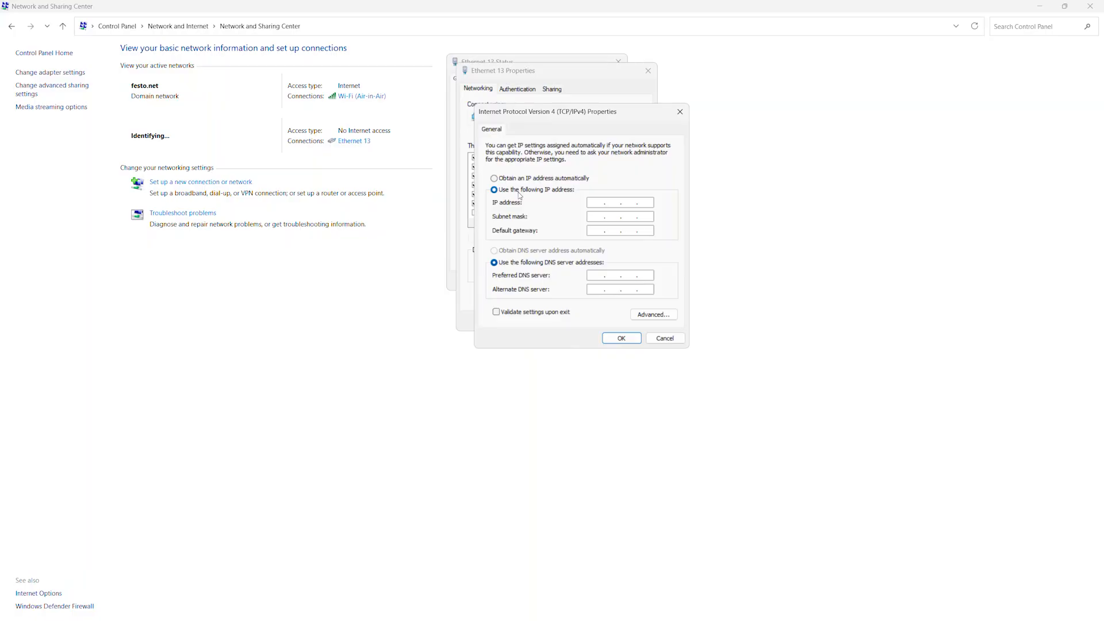
click(596, 203)
text(192 . 168 . 2 . 1)
click(596, 217)
click(615, 339)
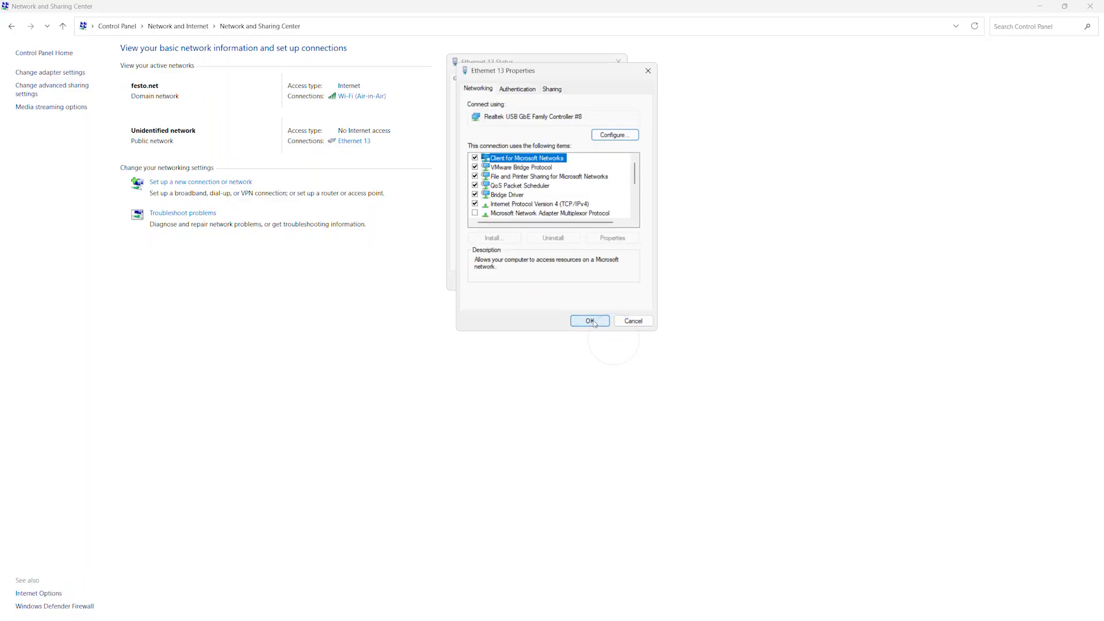
click(592, 321)
click(481, 162)
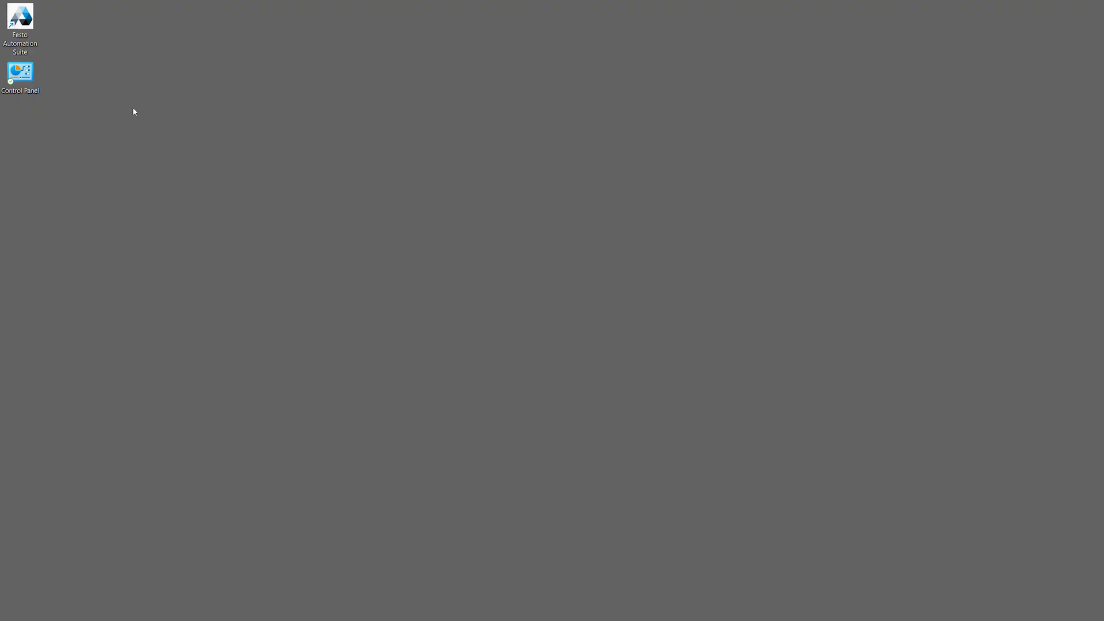
- Start Festo Automation Suite and scan the network for Festo devices without creating a project
double_click(20, 17)
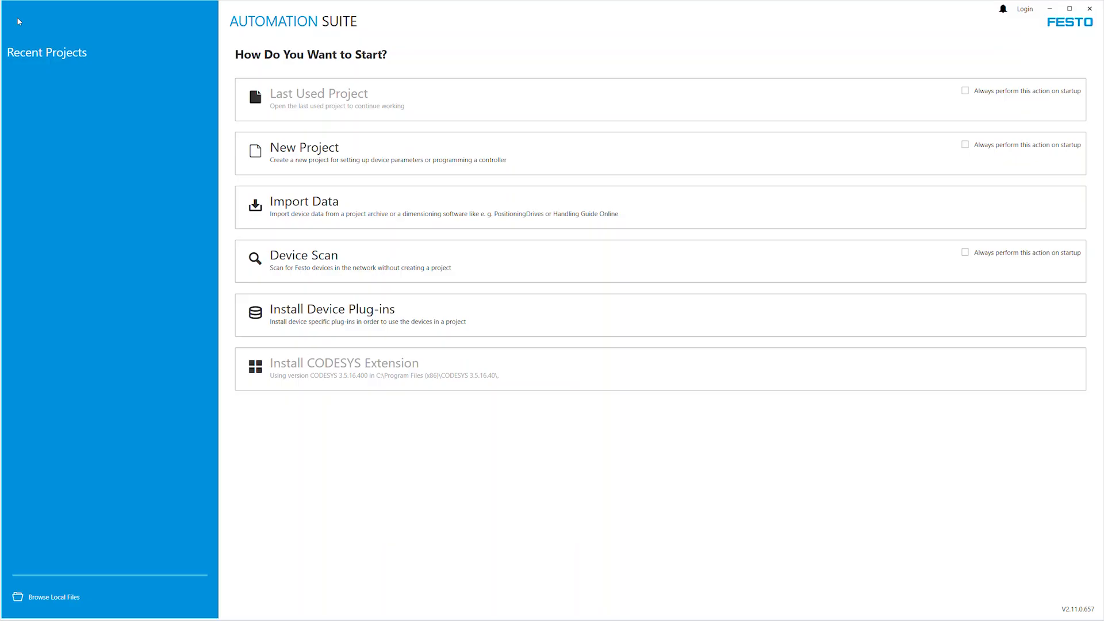
click(339, 253)
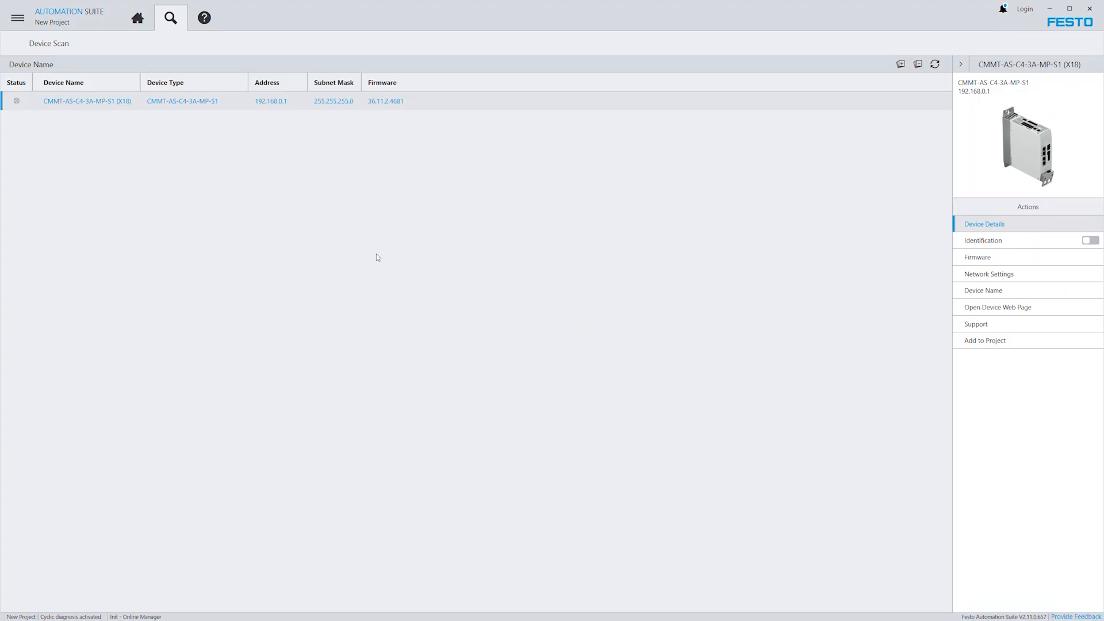
- Select the scanned CMMT-AS-C4-3A-MP-S1 drive and switch its identification signal on and back off
click(240, 102)
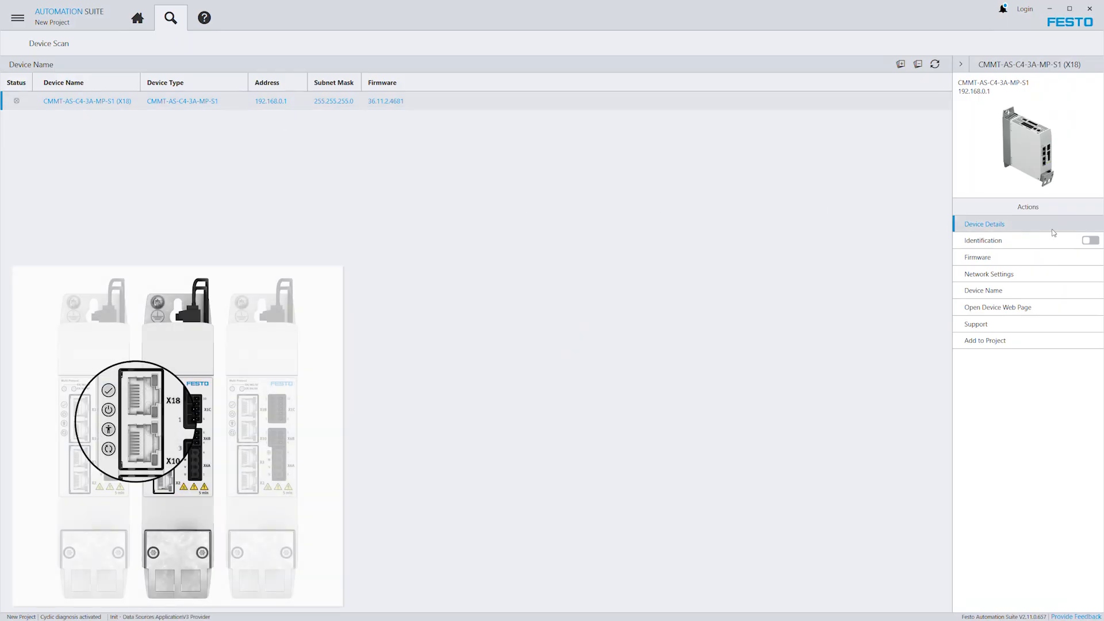
click(1091, 241)
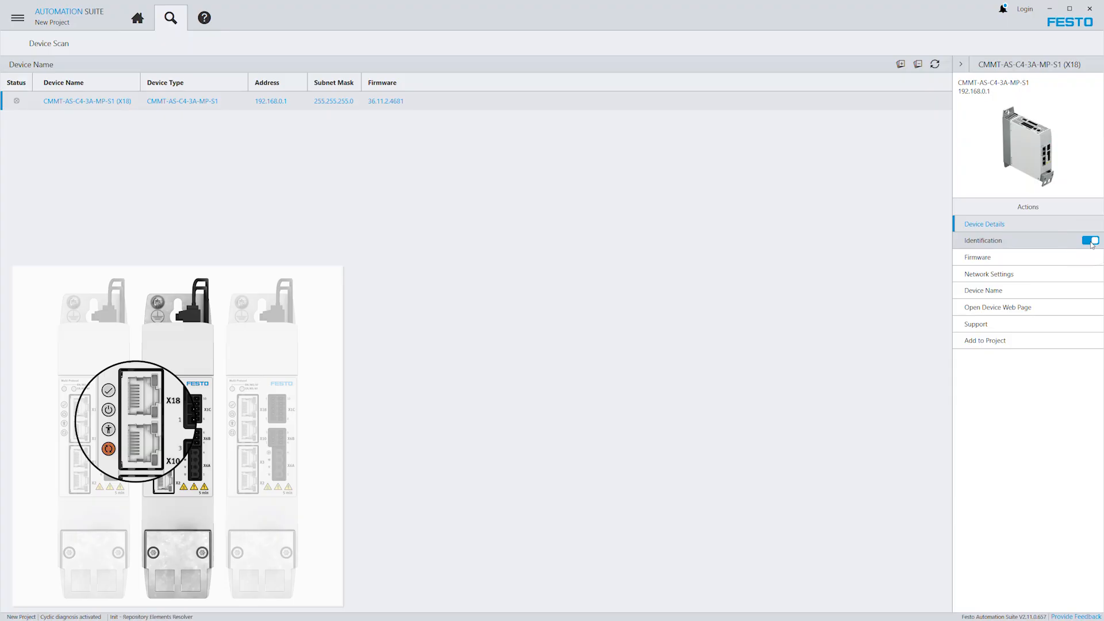
click(1091, 240)
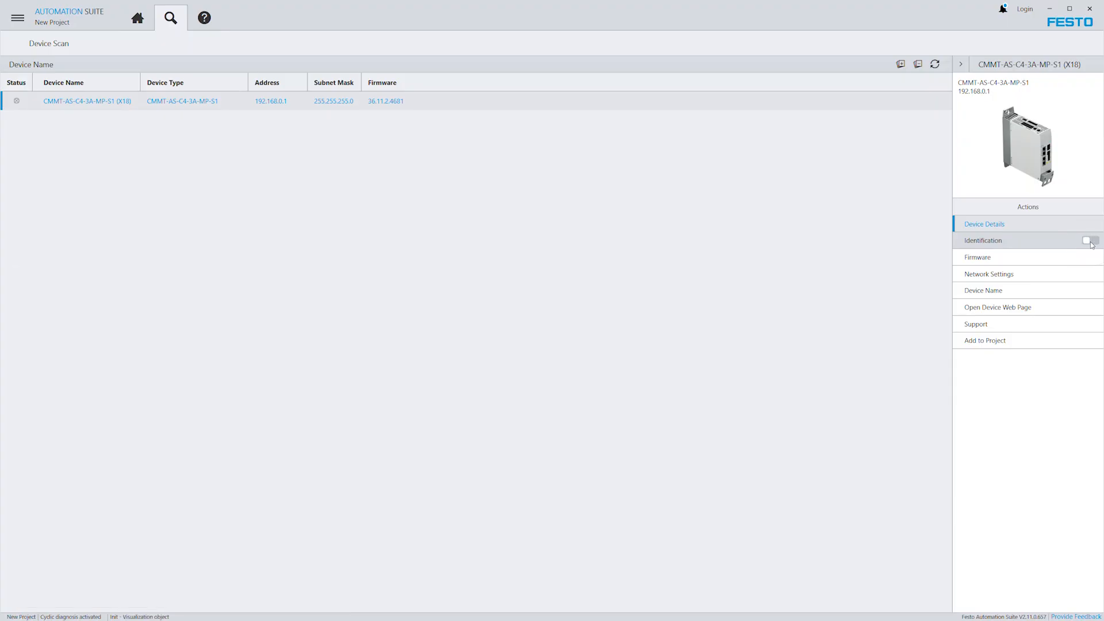
- Set the drive's IP address to 192.168.2.100, activate the new network settings and rescan the network
click(1005, 279)
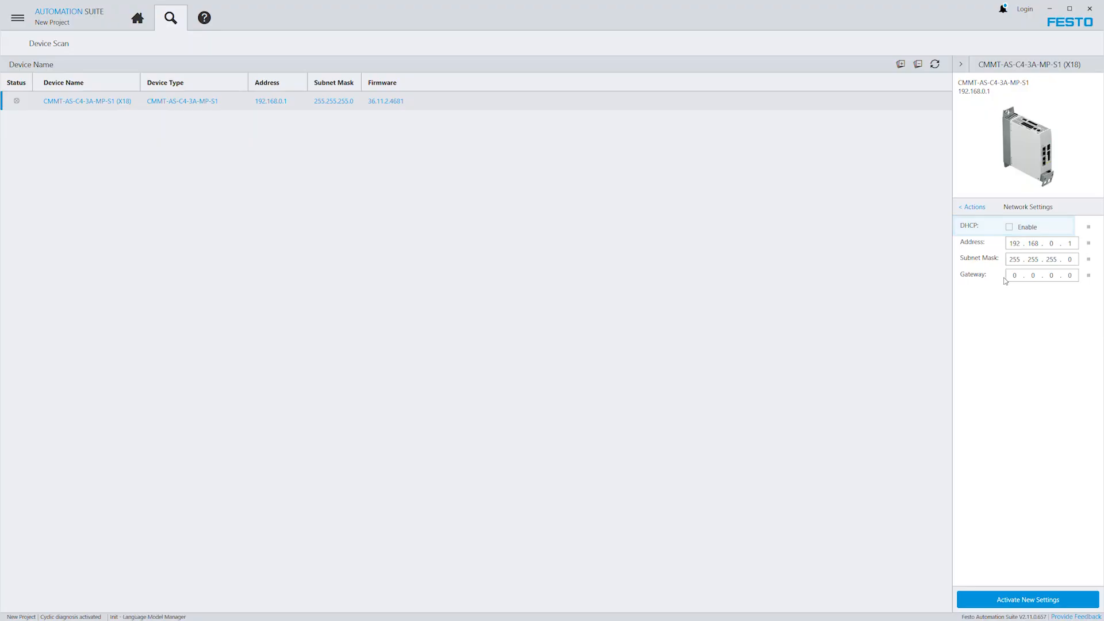
click(1048, 247)
text(2.100)
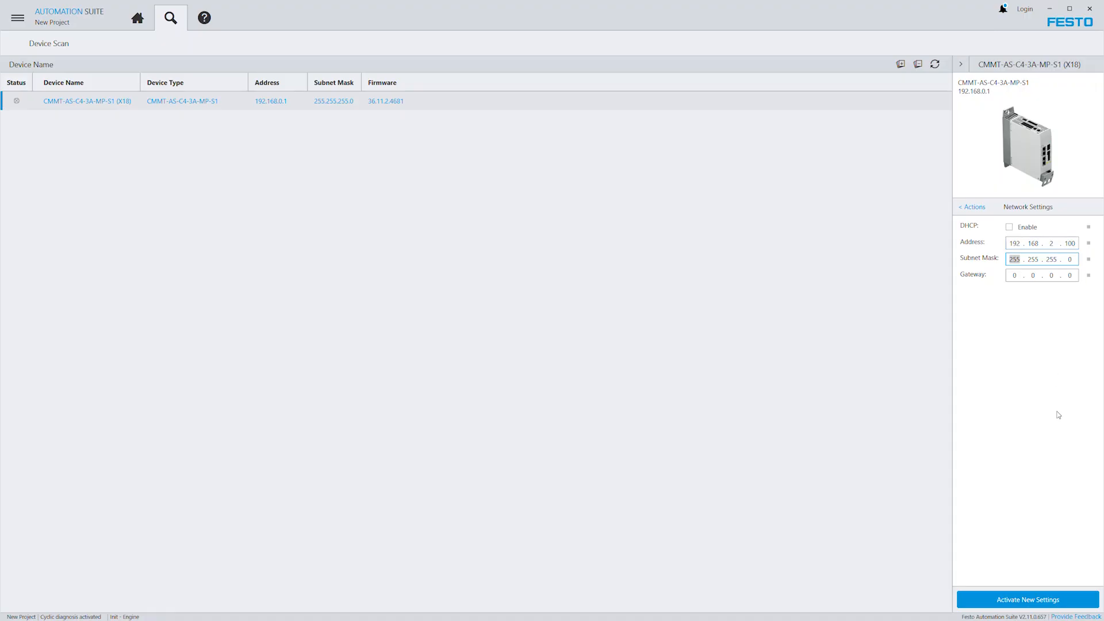
click(1029, 601)
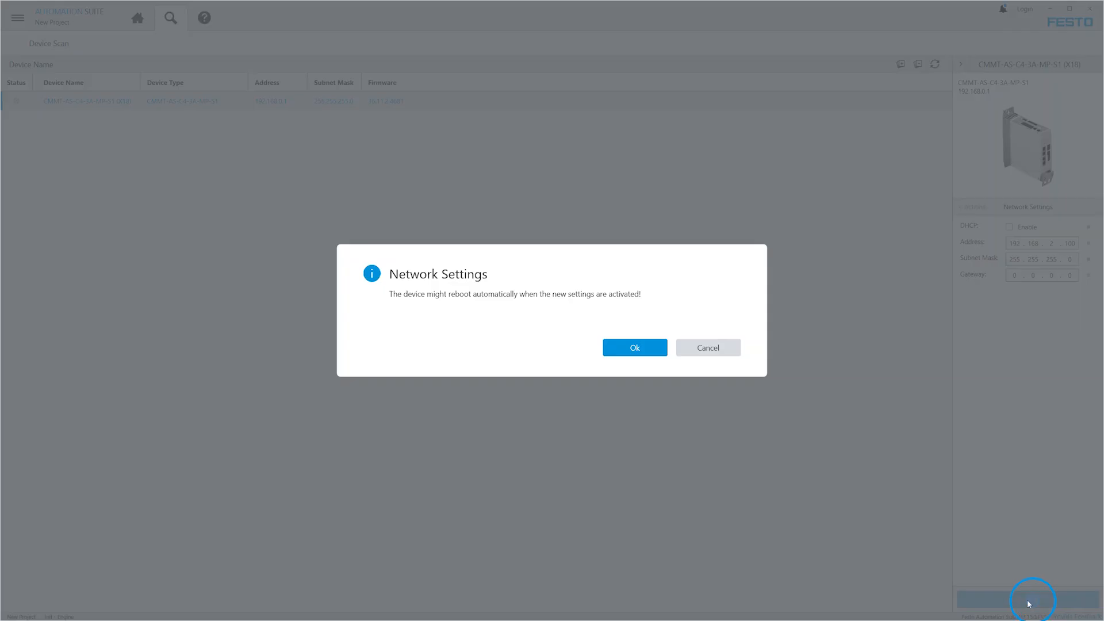
click(636, 347)
click(706, 348)
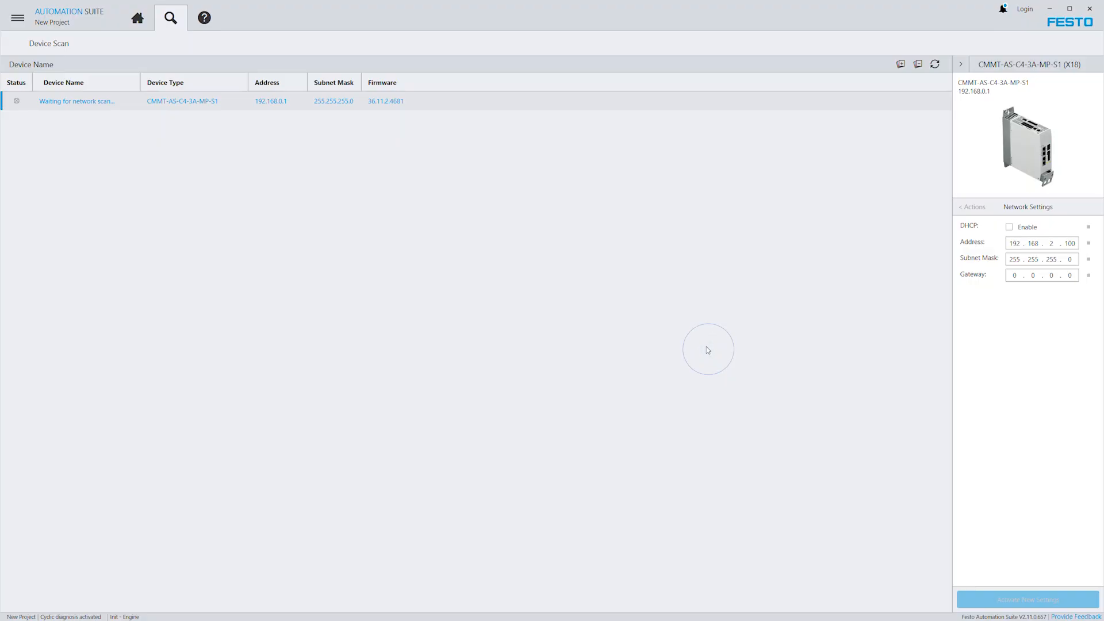
click(935, 64)
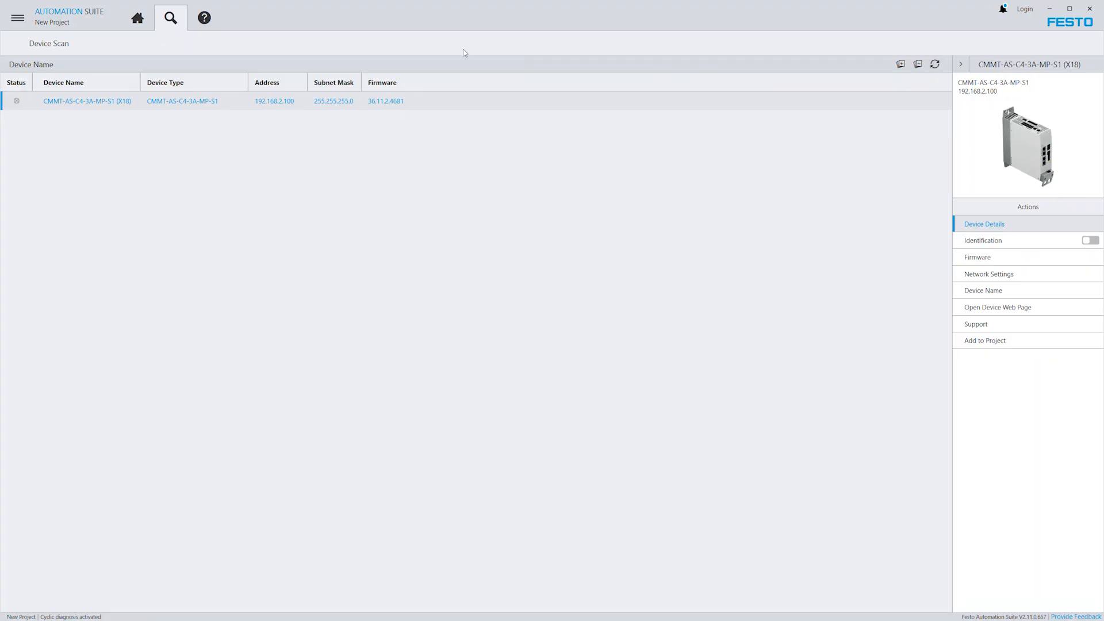
- Find part number 8143164 in the project's device catalog and add the CMMT-AS-C4-3A-MP-S1 to the topology
click(141, 20)
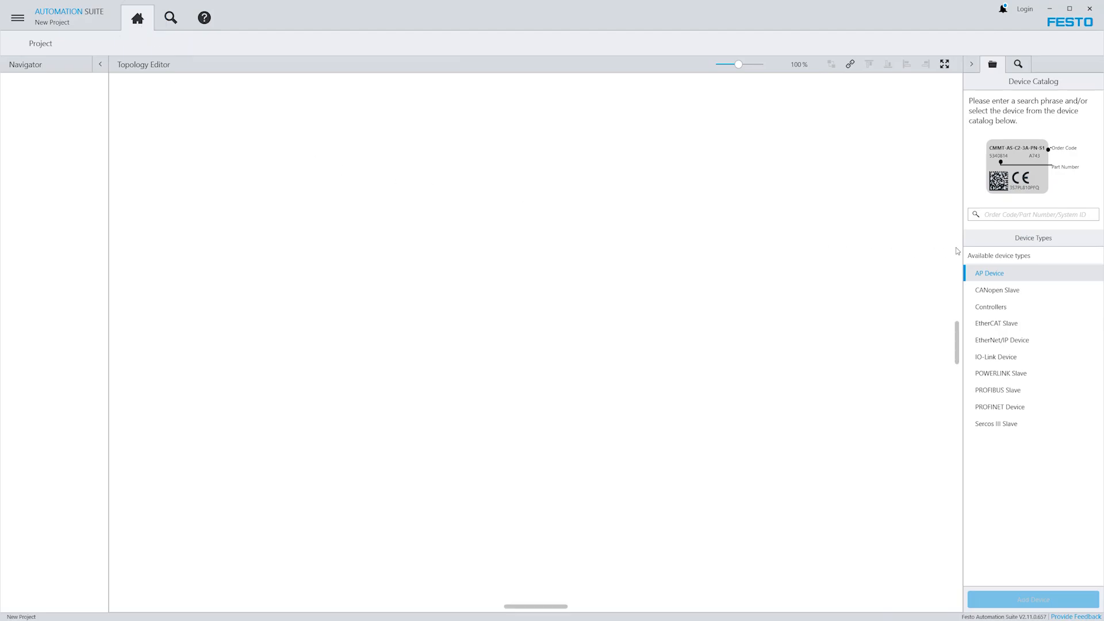
text(8143164)
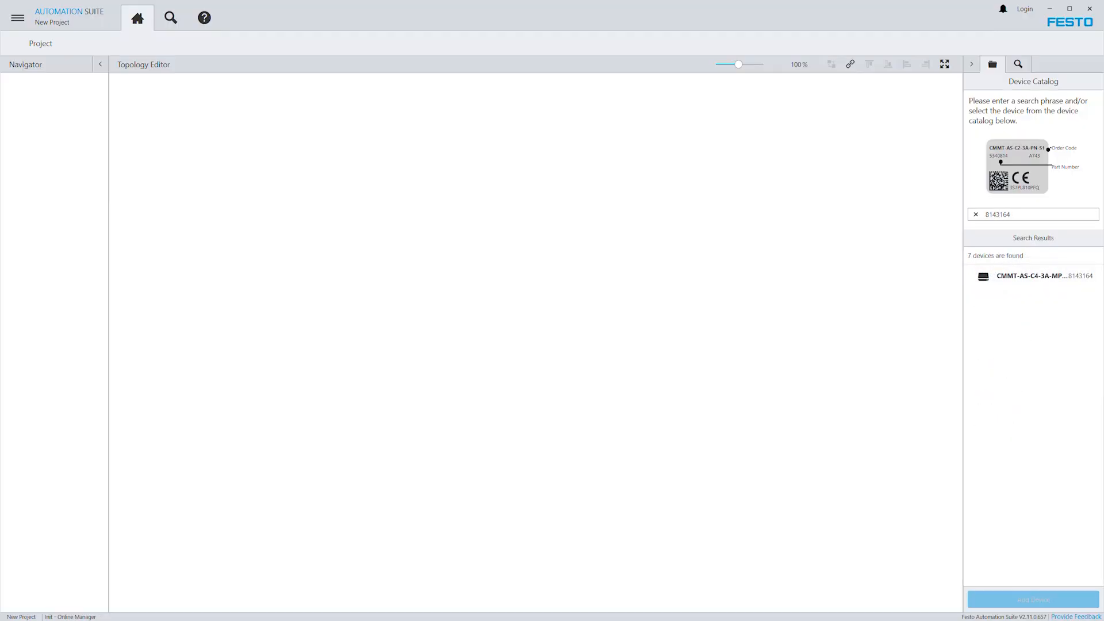
click(1030, 276)
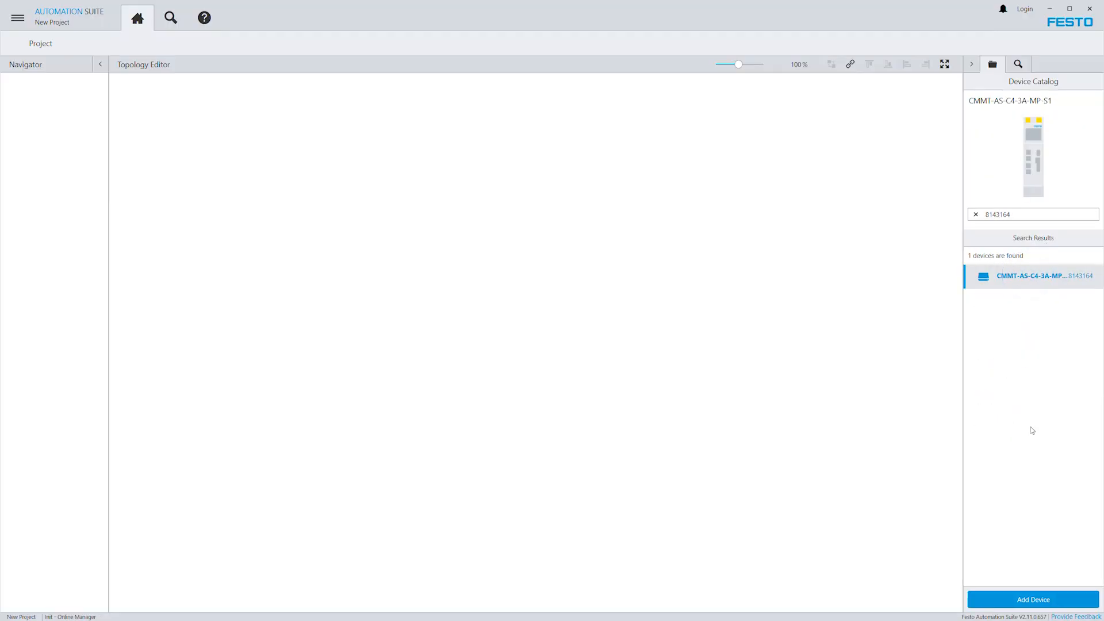
click(1031, 601)
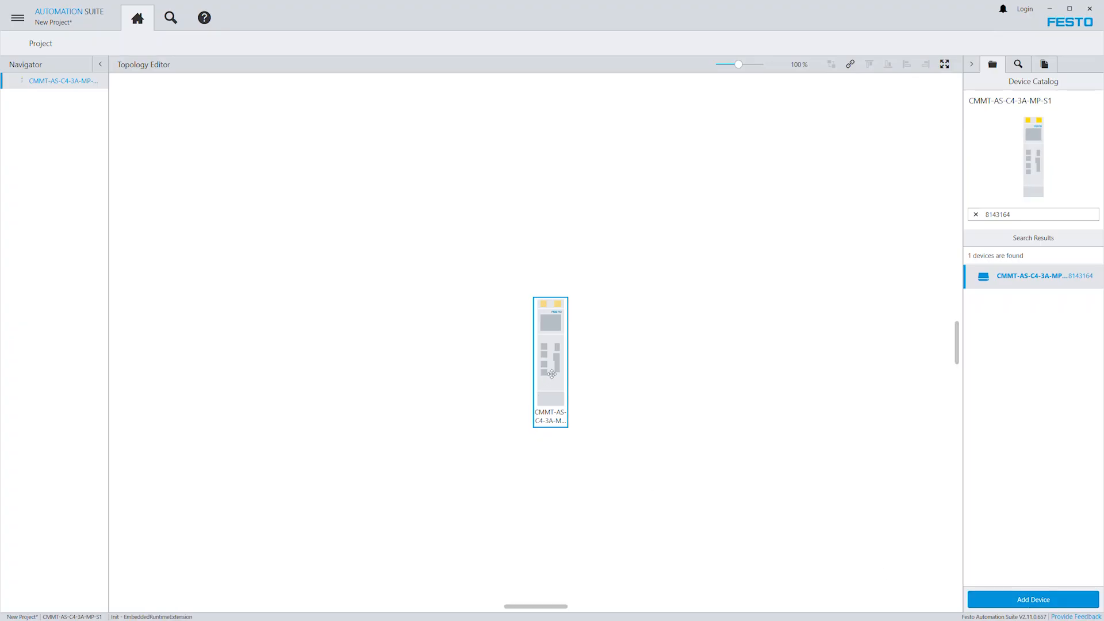
- Open the added servo drive's configuration from the topology and start the first setup wizard
double_click(550, 364)
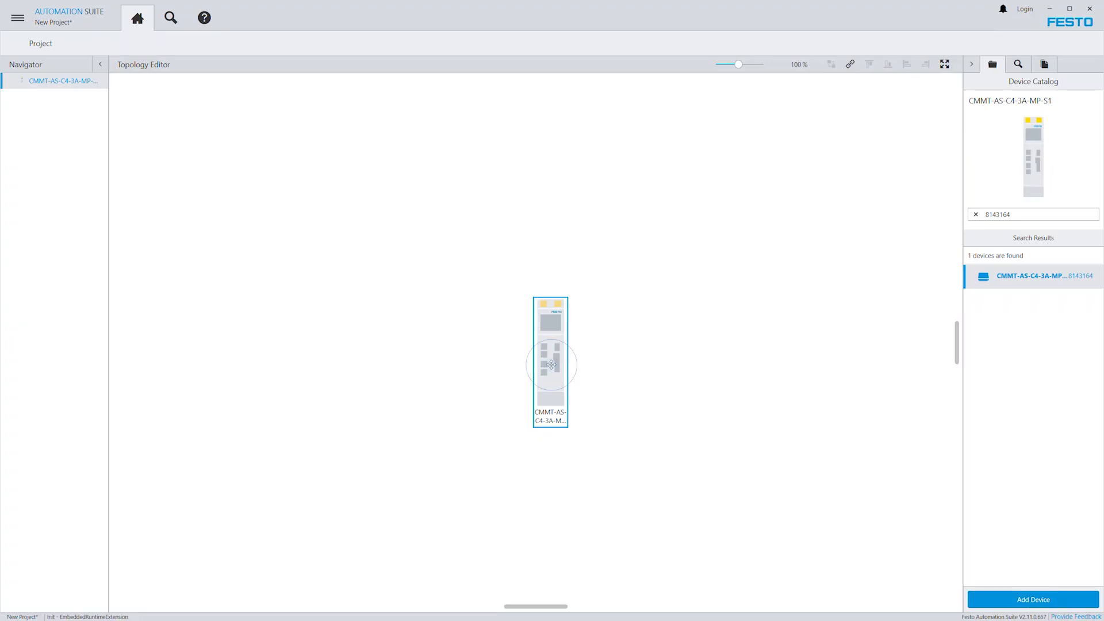
click(211, 144)
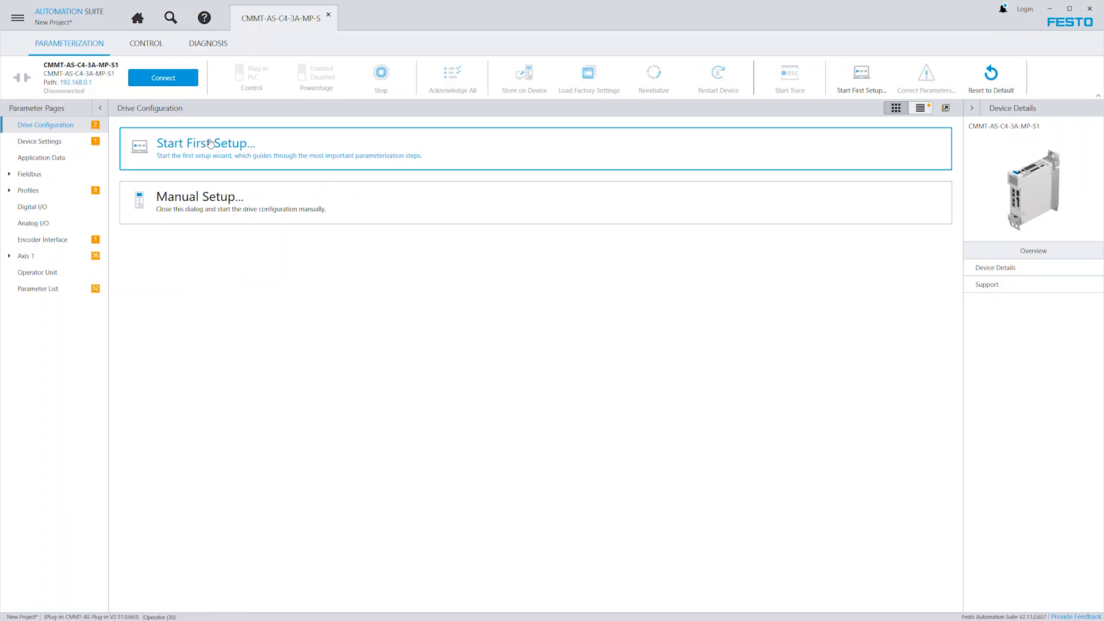
click(211, 144)
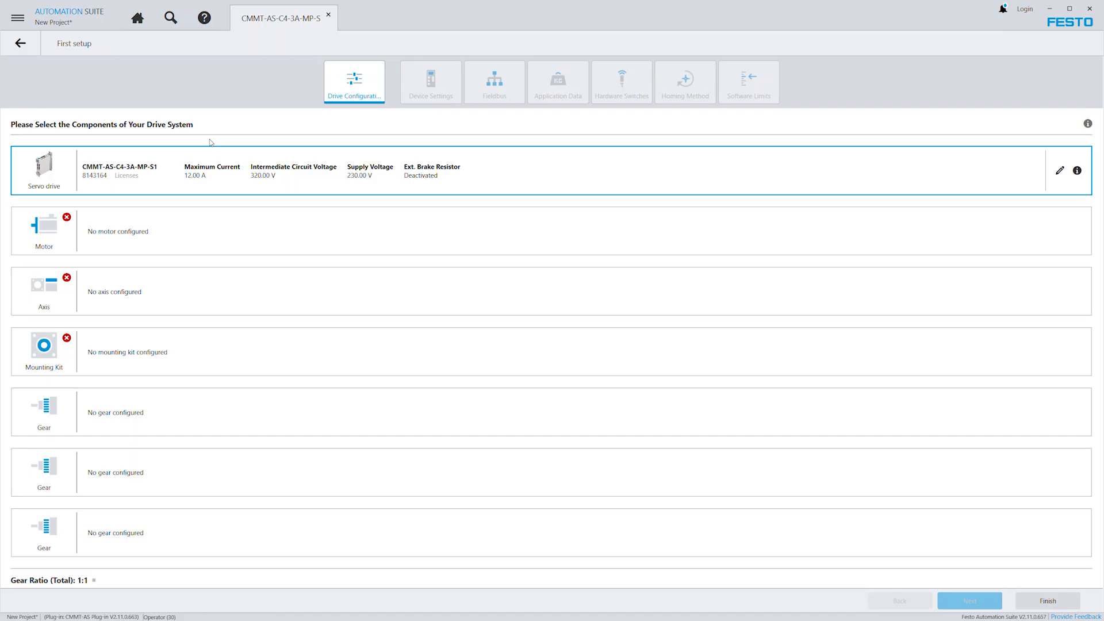
- Configure the motor of the drive system as EMMT-AS-60-S-LS-RMB
click(45, 233)
text(EMMT-AS-60-S-LS-RMB)
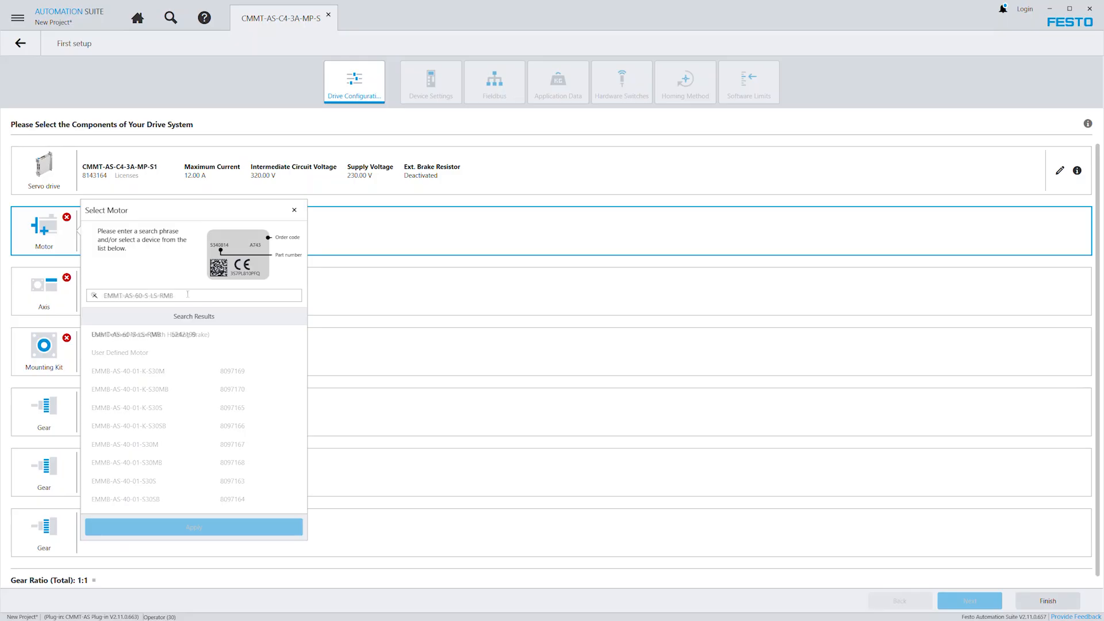
click(160, 336)
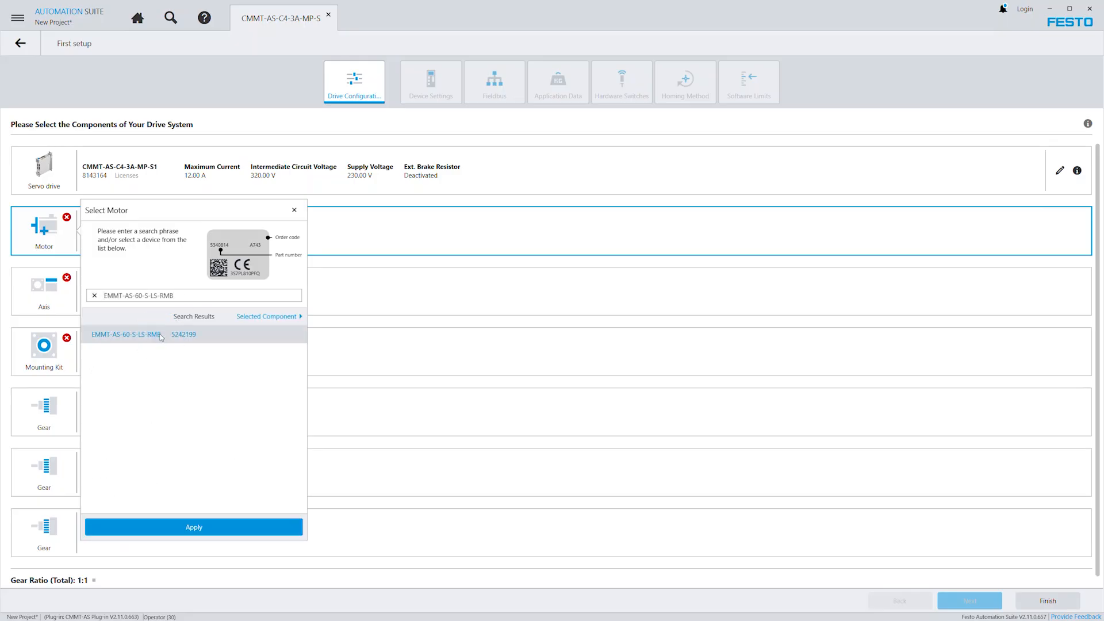
click(190, 528)
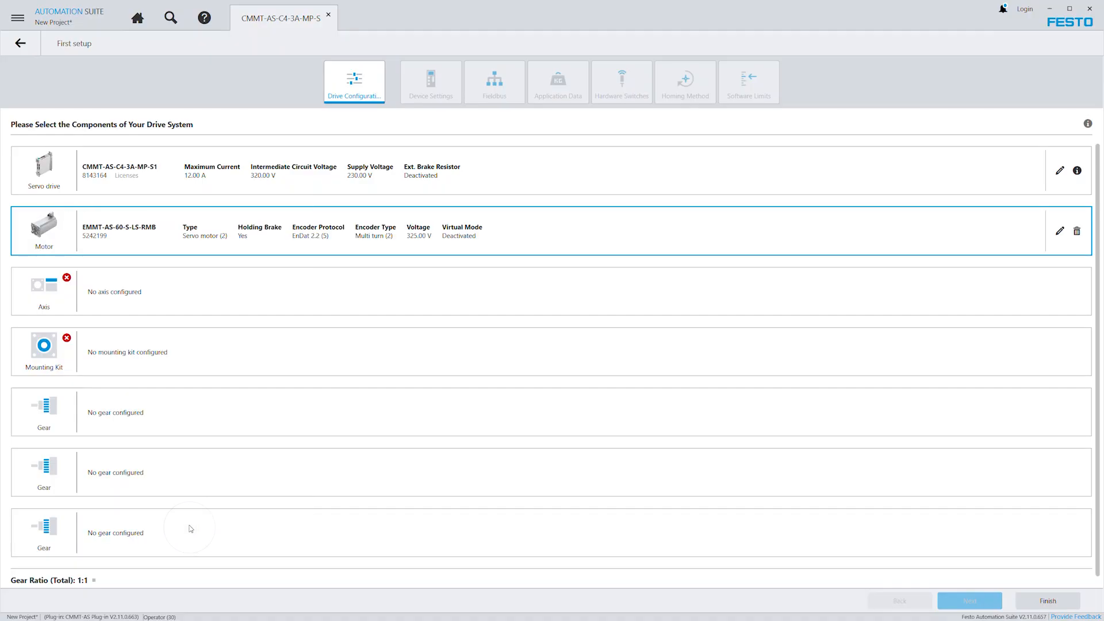
- Try the User Defined Motor (With Holding Brake) option and go through its motor parameters down to the temperature sensor
click(52, 232)
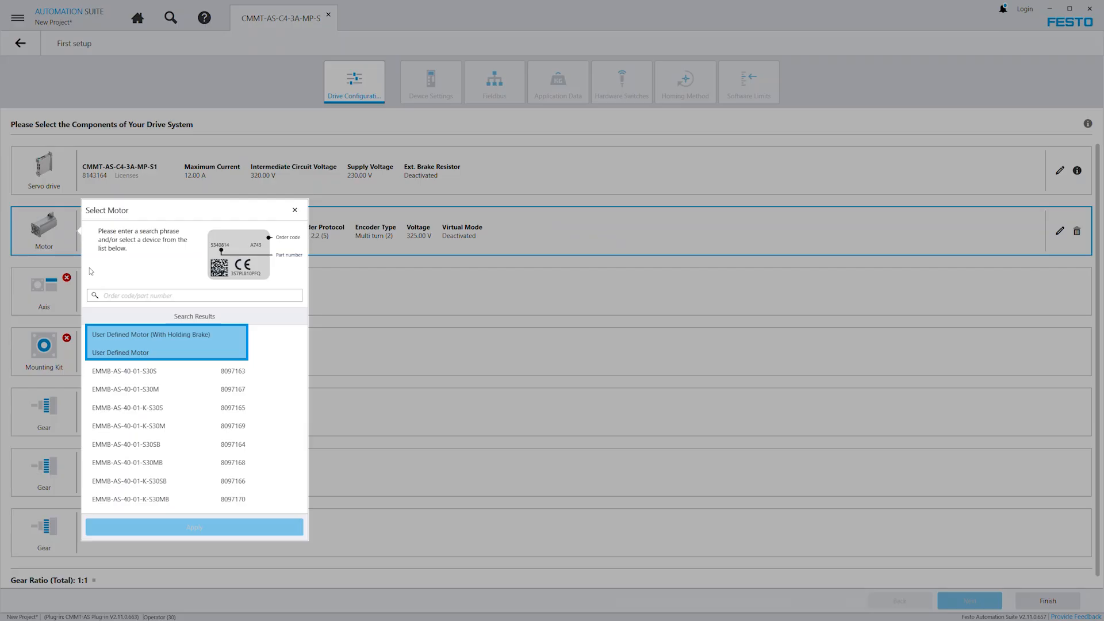
click(135, 335)
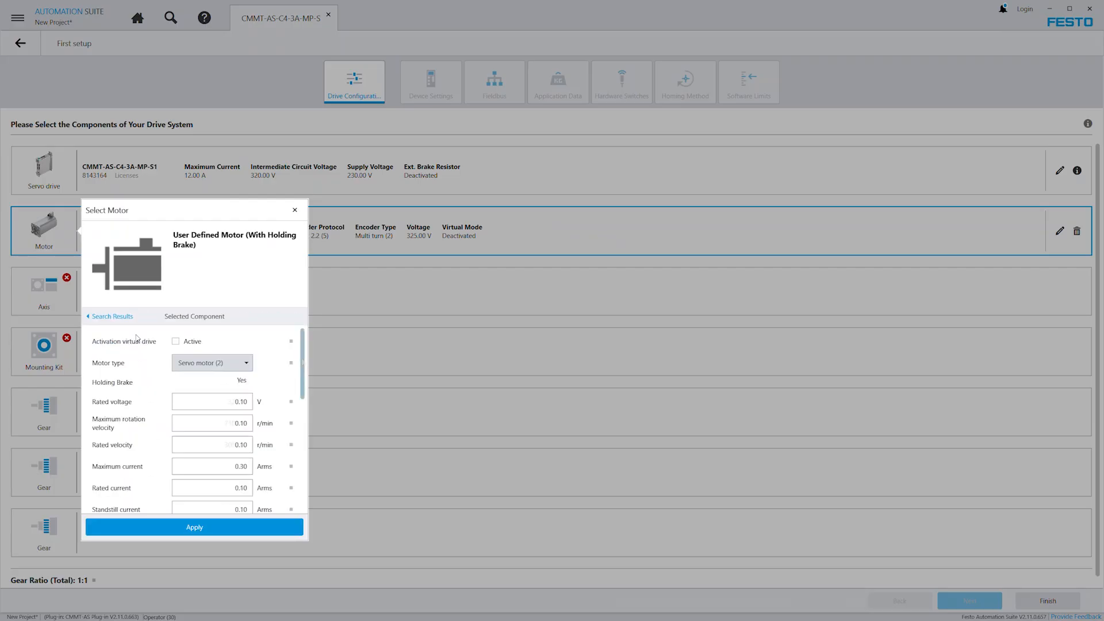
scroll(300, 403, down, 2)
drag(300, 402, 304, 496)
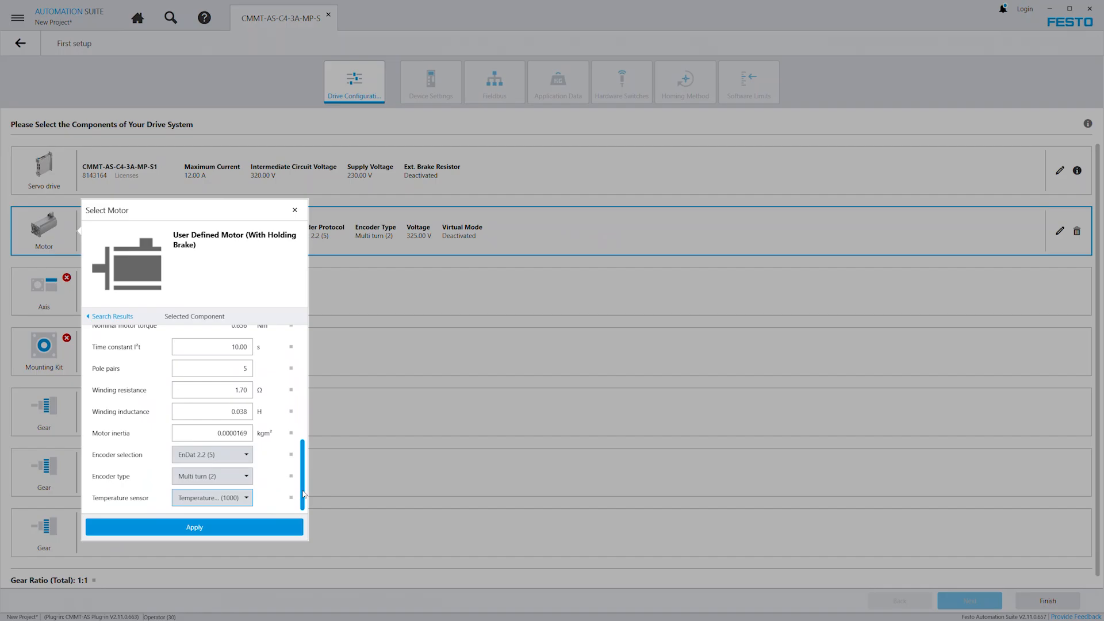
click(195, 531)
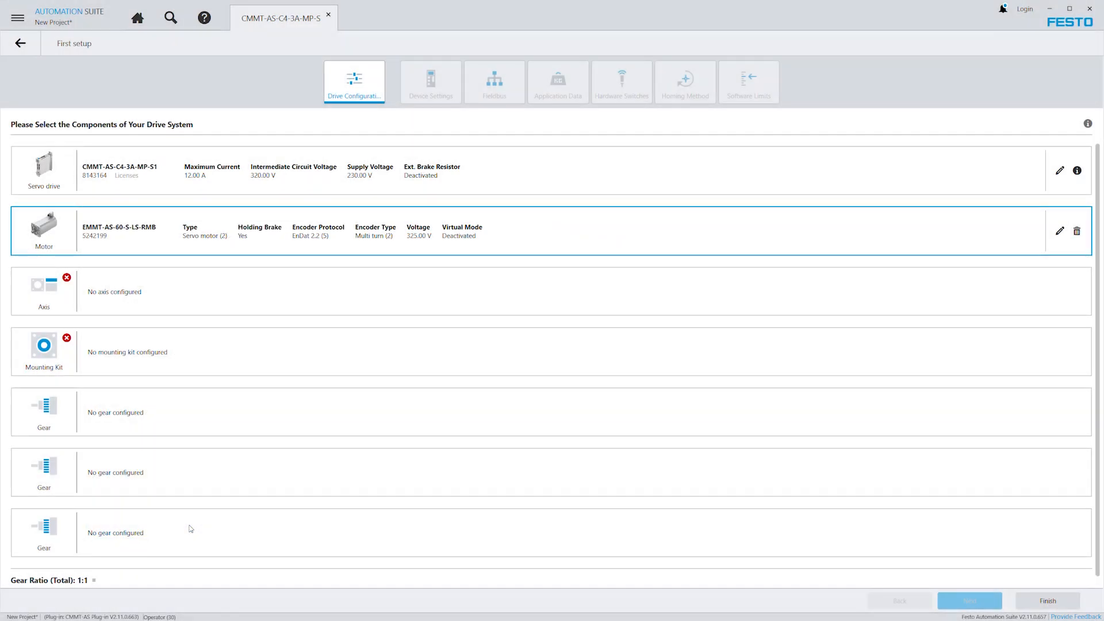
- Find part number 3012492 in the axis catalog and configure the axis of the drive system as EGC-70-300-TB-KF-0H-GK
click(45, 294)
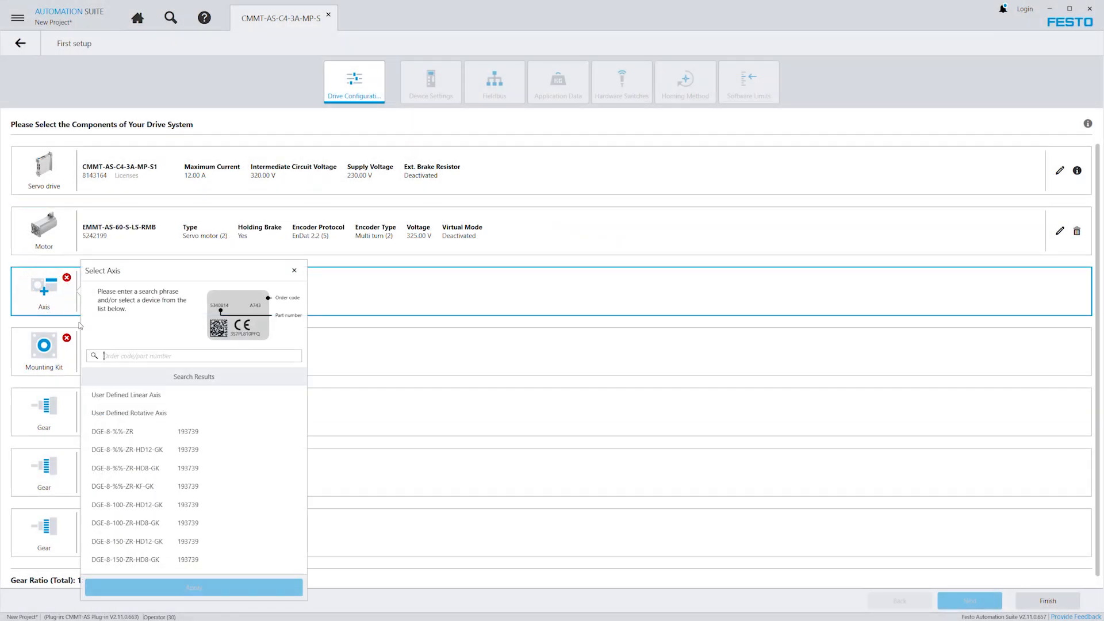
click(176, 358)
text(3012492)
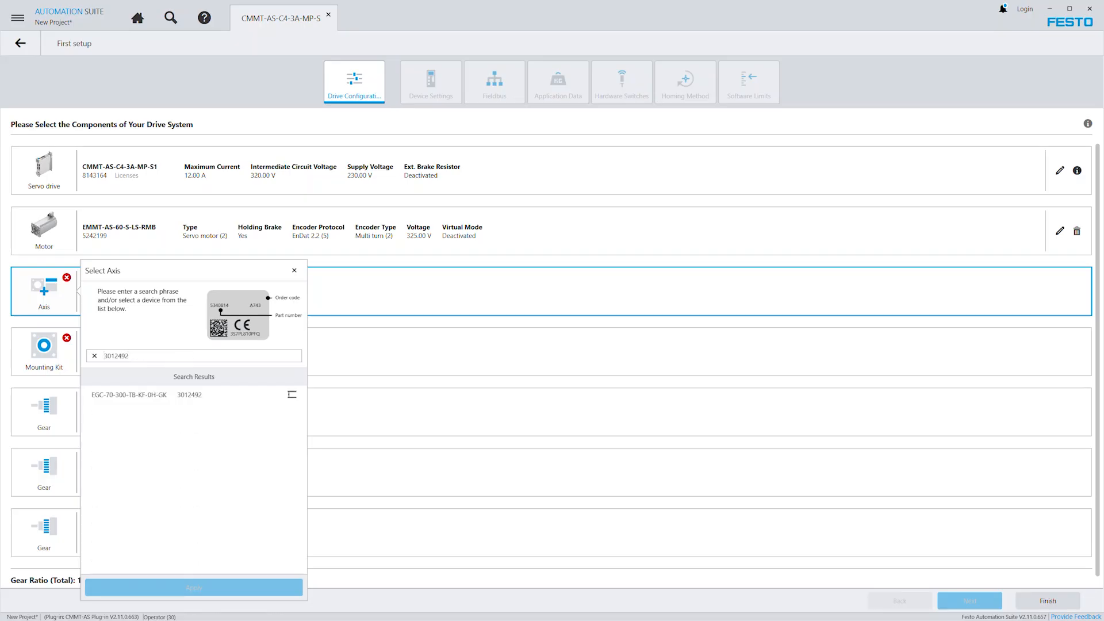
click(165, 394)
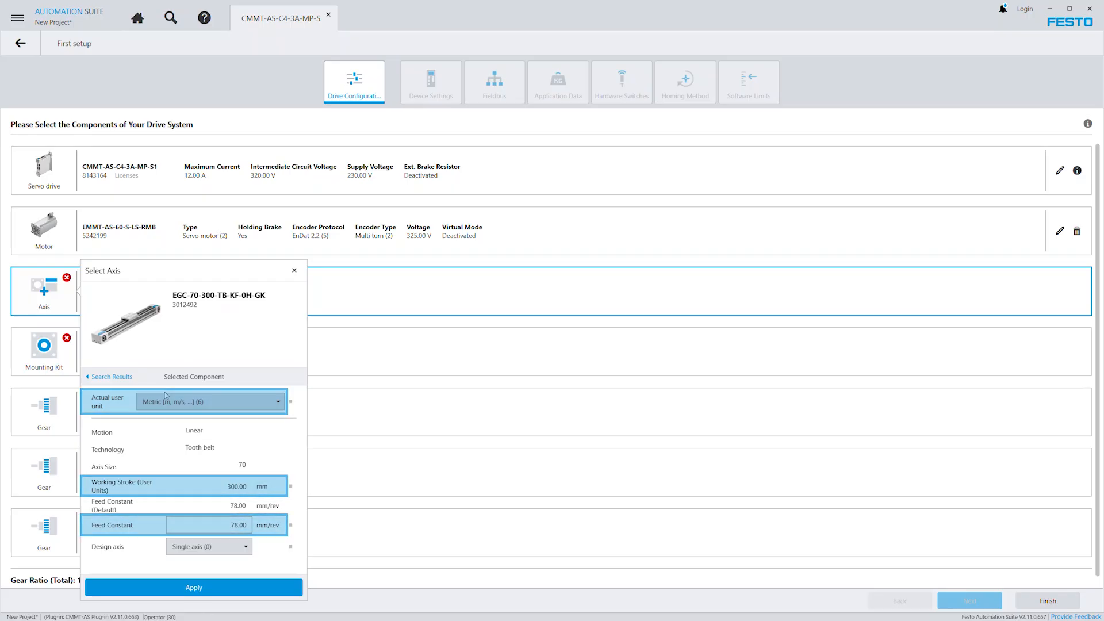
click(186, 586)
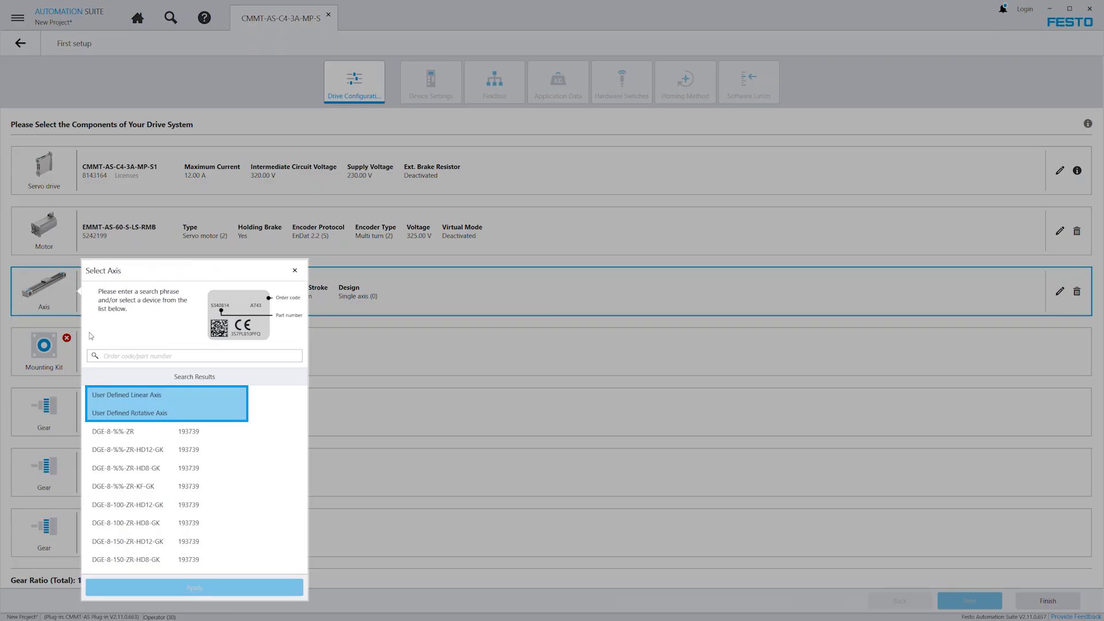
- Try the User Defined Linear Axis option with a working stroke of 300 mm and a feed constant of 78 mm/rev
click(129, 396)
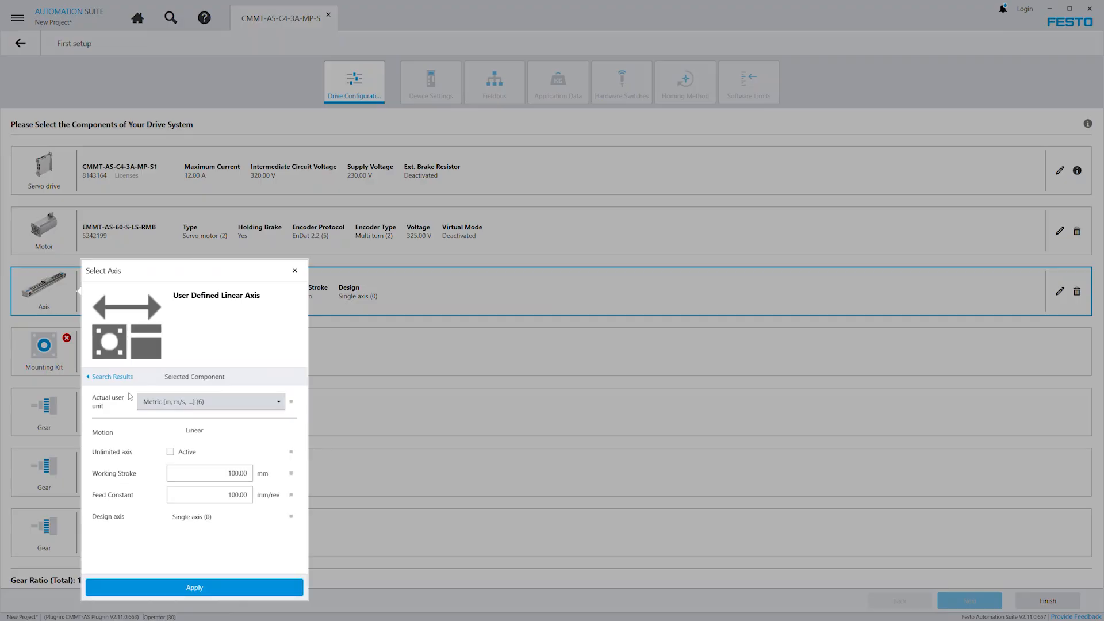
click(210, 473)
text(300)
click(217, 487)
text(78)
click(196, 587)
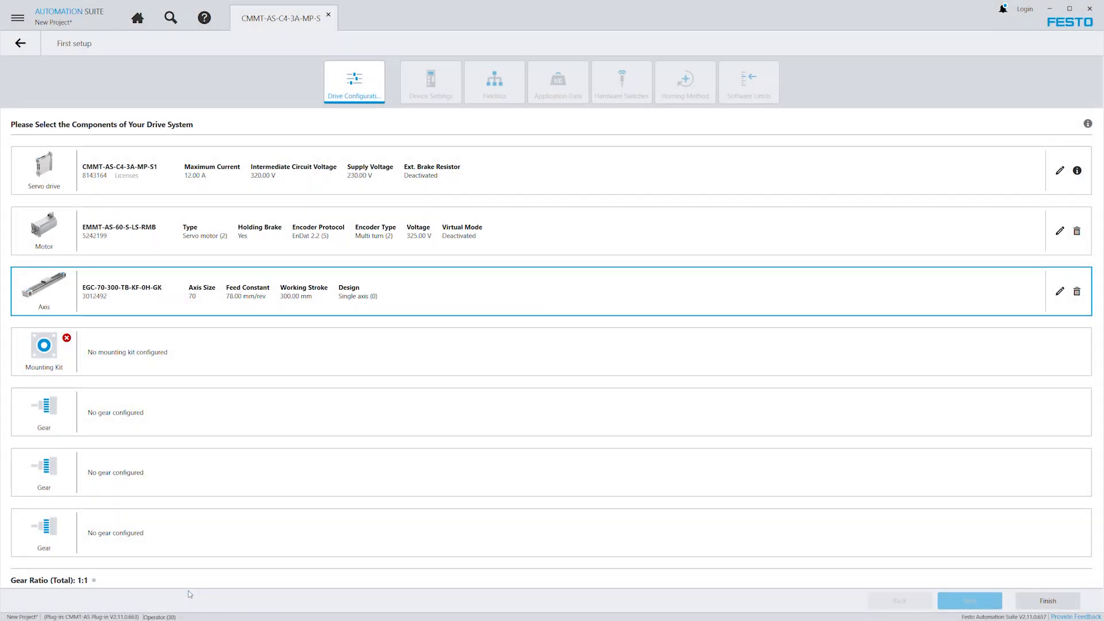
- Search the mounting kits for EAMM-A-L38-60H and configure the one with part number 1456610
click(43, 352)
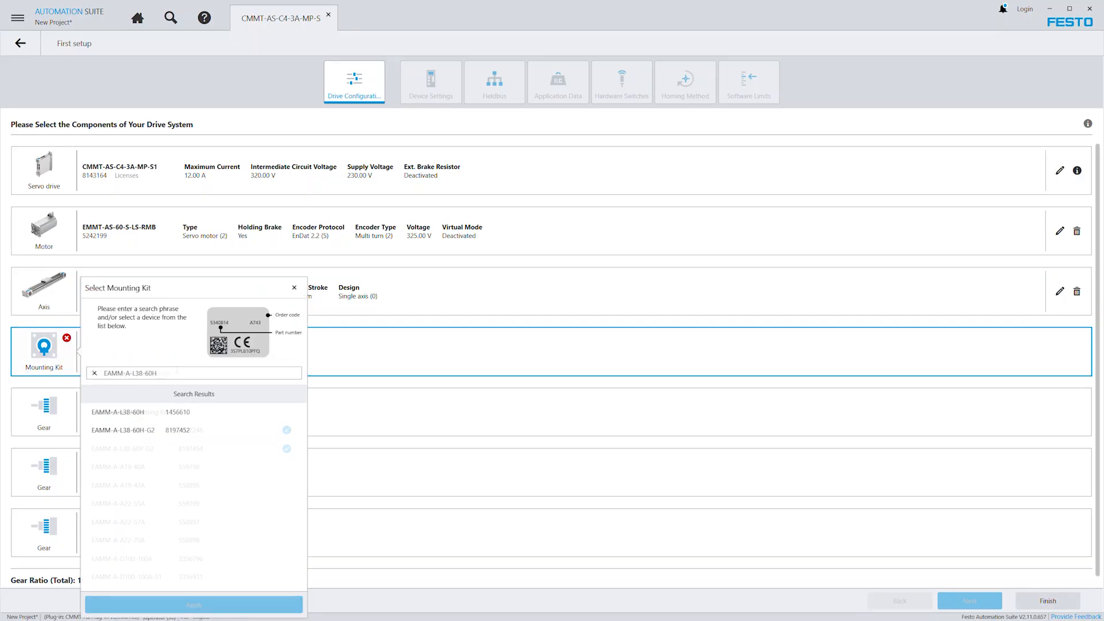
click(156, 413)
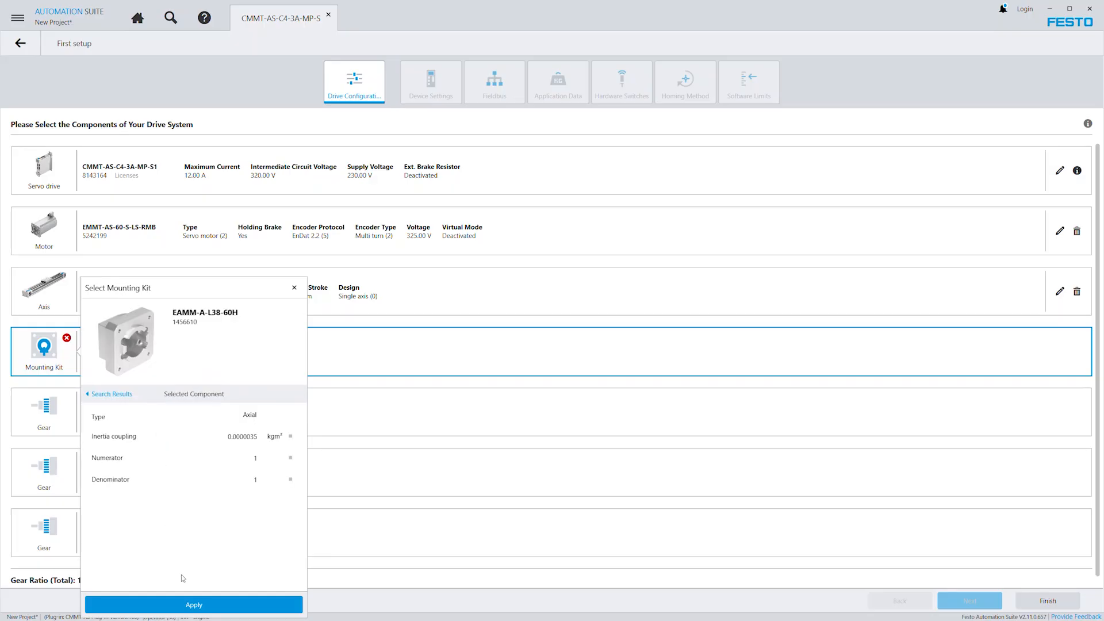
click(193, 604)
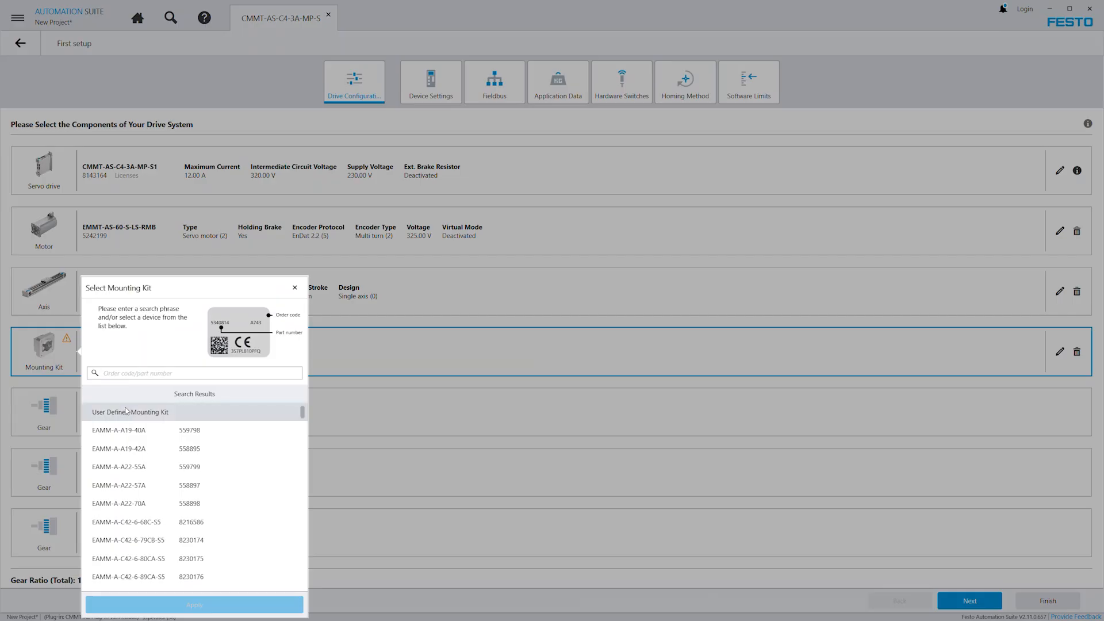
- Try the User Defined Mounting Kit option with an inertia coupling of 0.00000106 kgm²
click(127, 412)
double_click(213, 438)
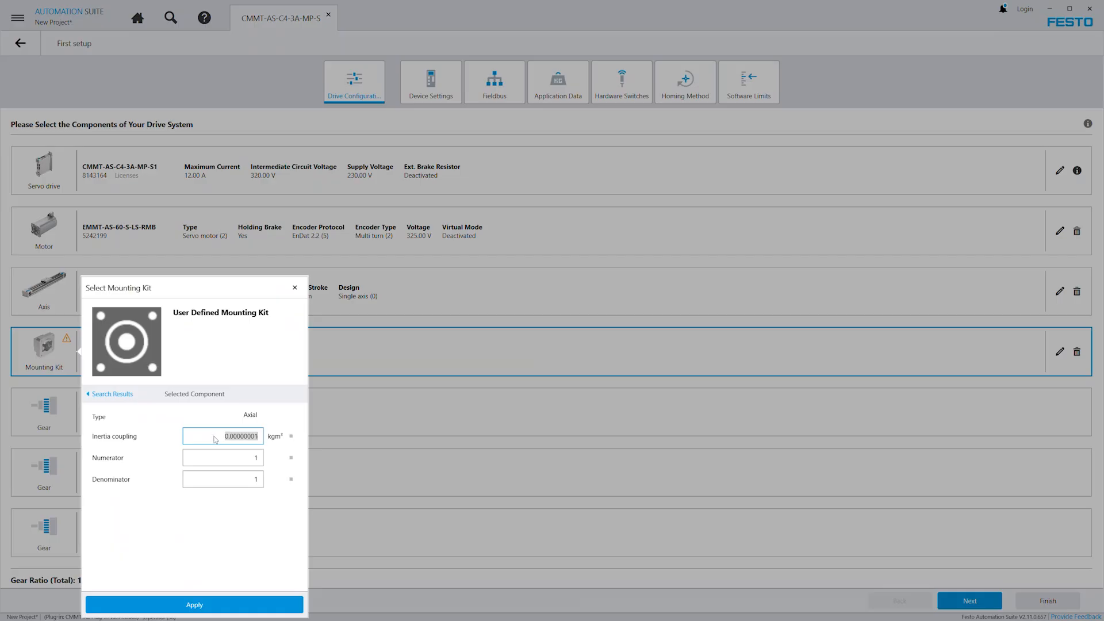
text(0.00000106)
click(194, 603)
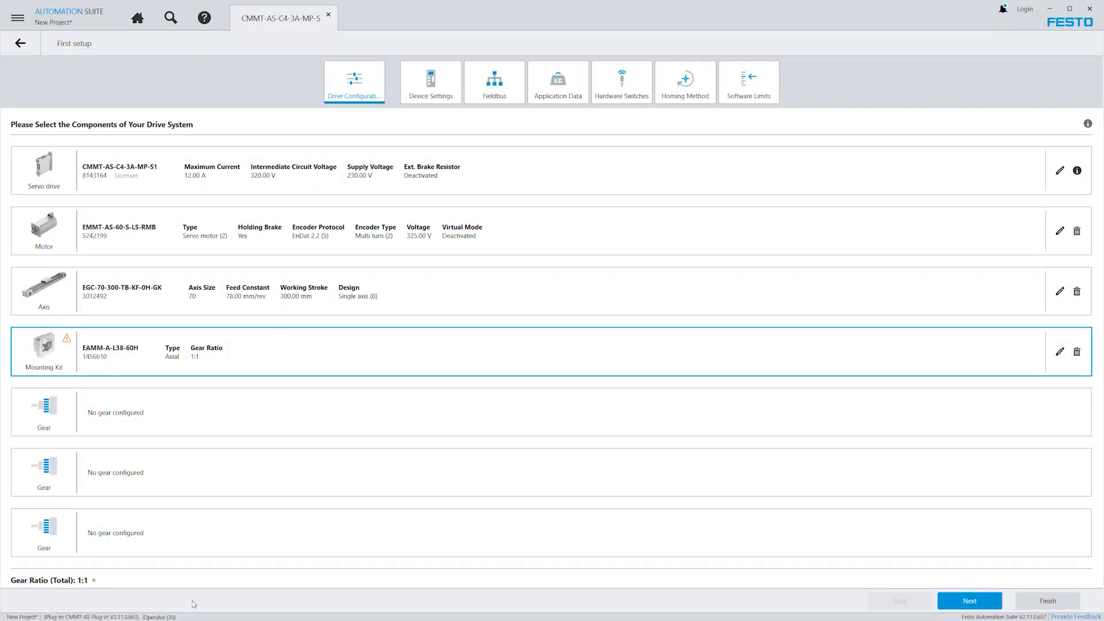
- Find part number 2297686 in the gear catalog and configure the first gear as EMGA-60-P-G3-EAS-60
click(45, 412)
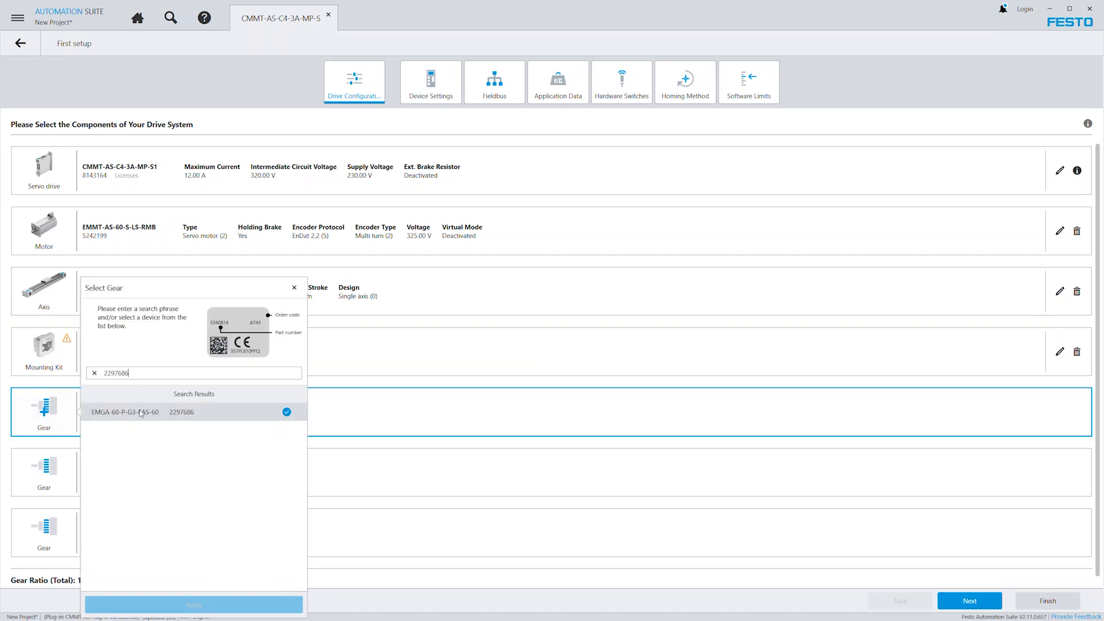
click(141, 413)
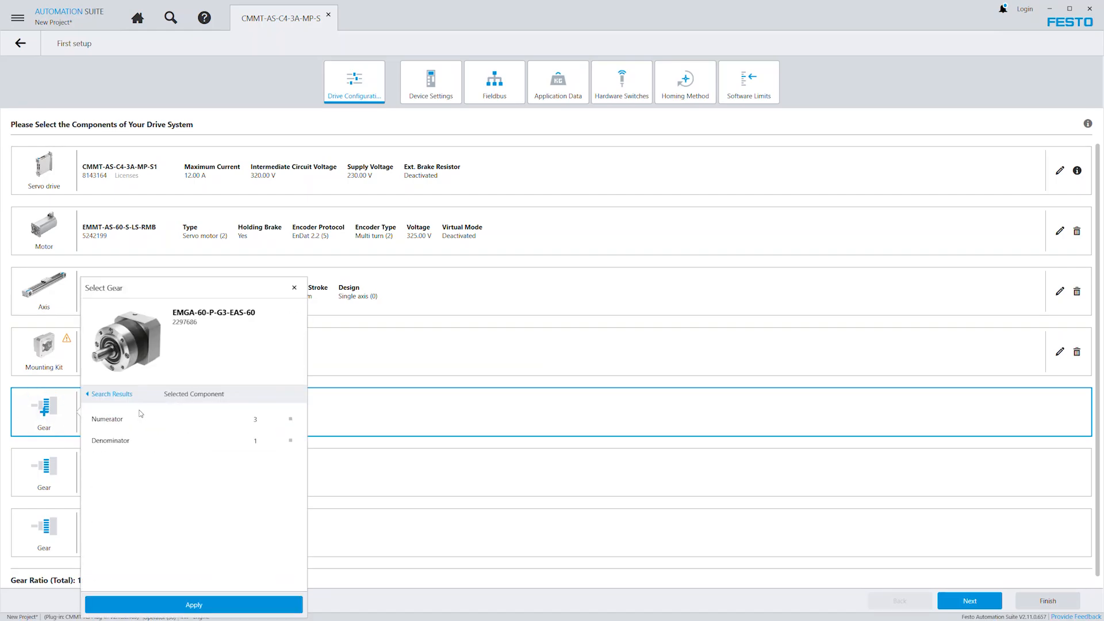
click(197, 604)
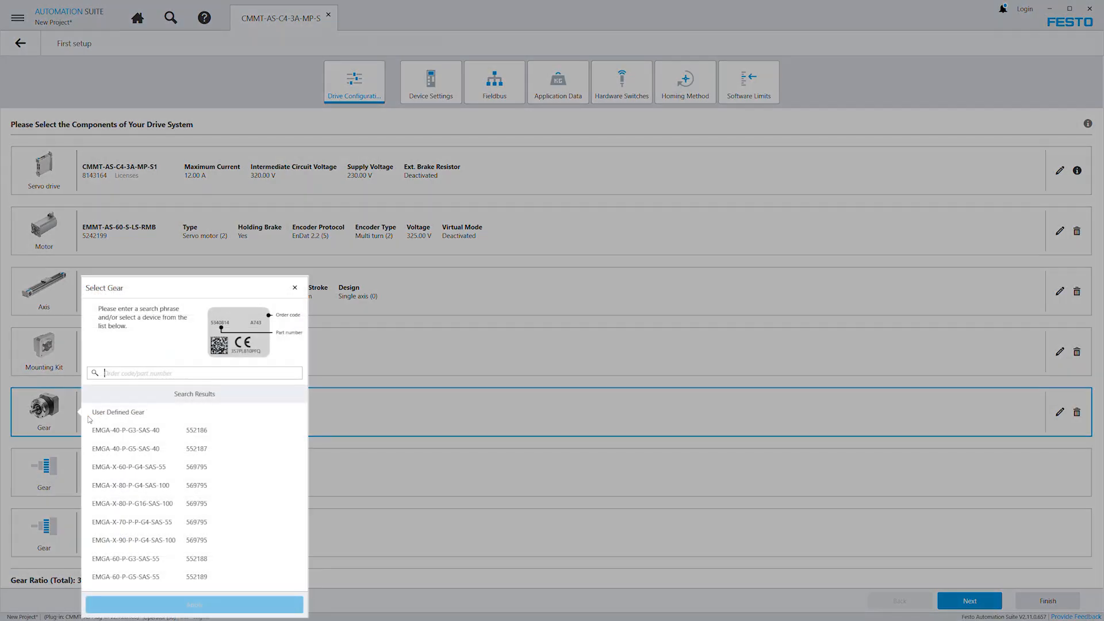
- Try the User Defined Gear option with a numerator of 3
click(89, 417)
click(216, 420)
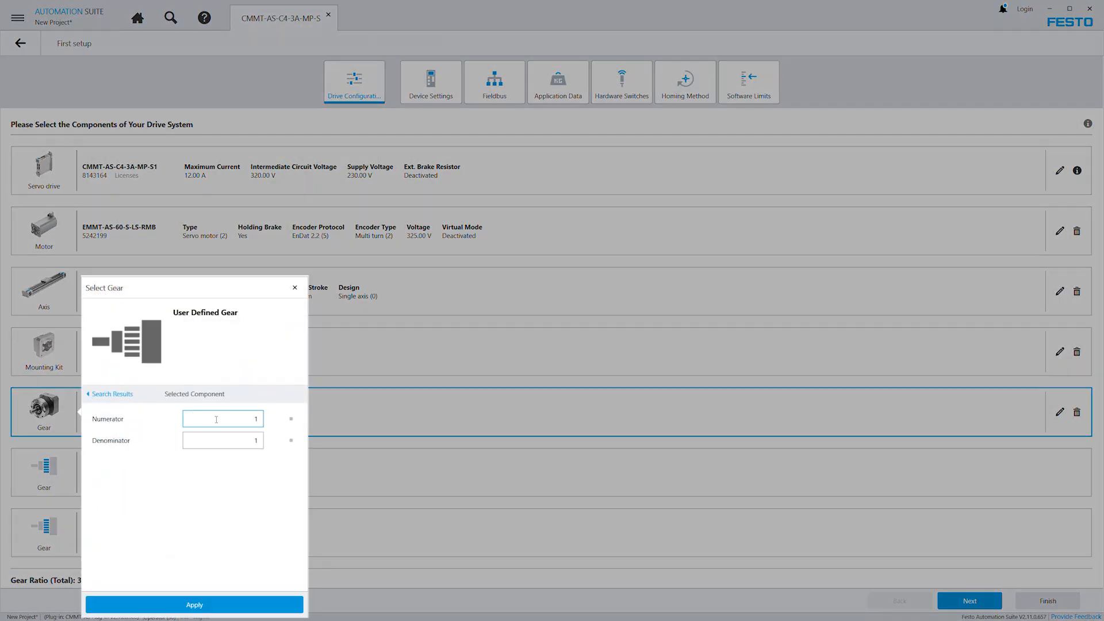
key(BackSpace)
text(3)
click(196, 603)
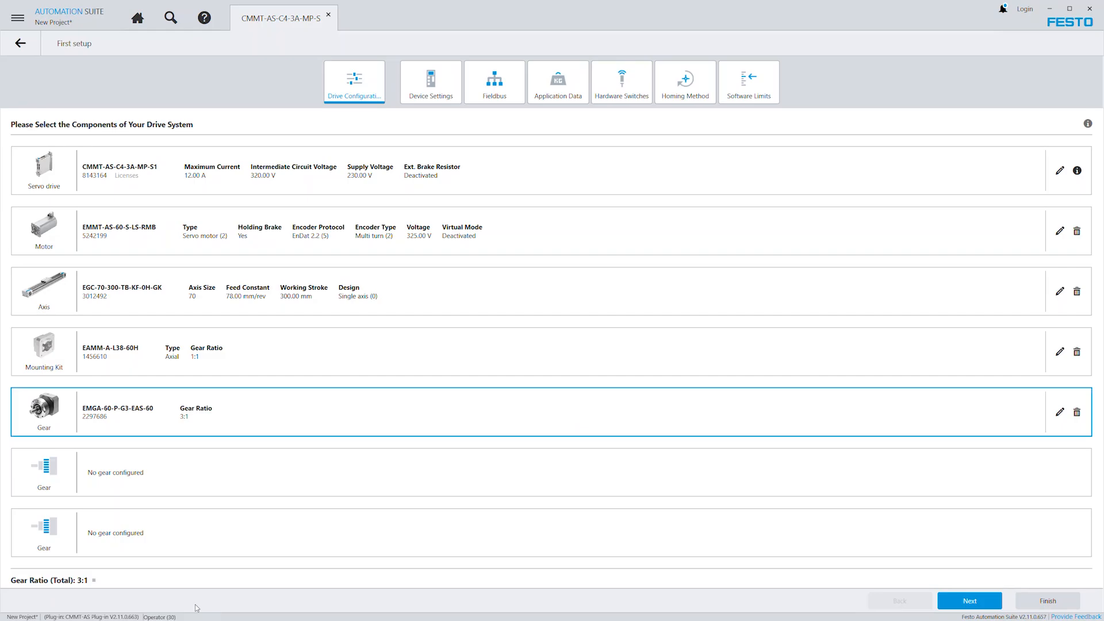
- In the device settings, activate the servo drive via Fieldbus (2), keeping the mains voltage at 230 V and the external brake resistor at None (0)
click(971, 600)
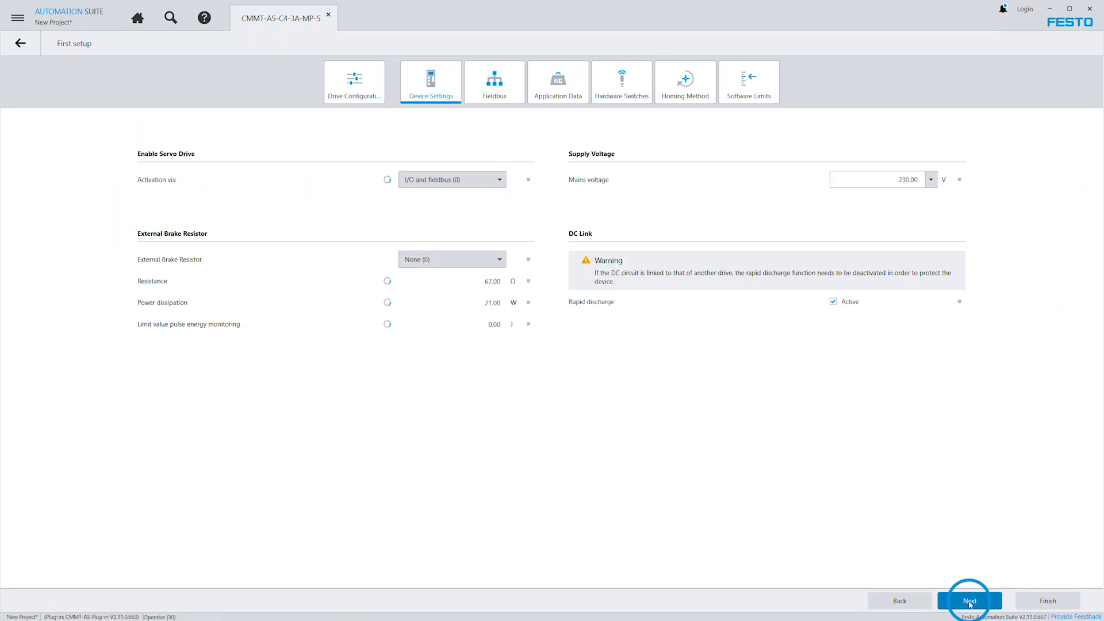
click(447, 182)
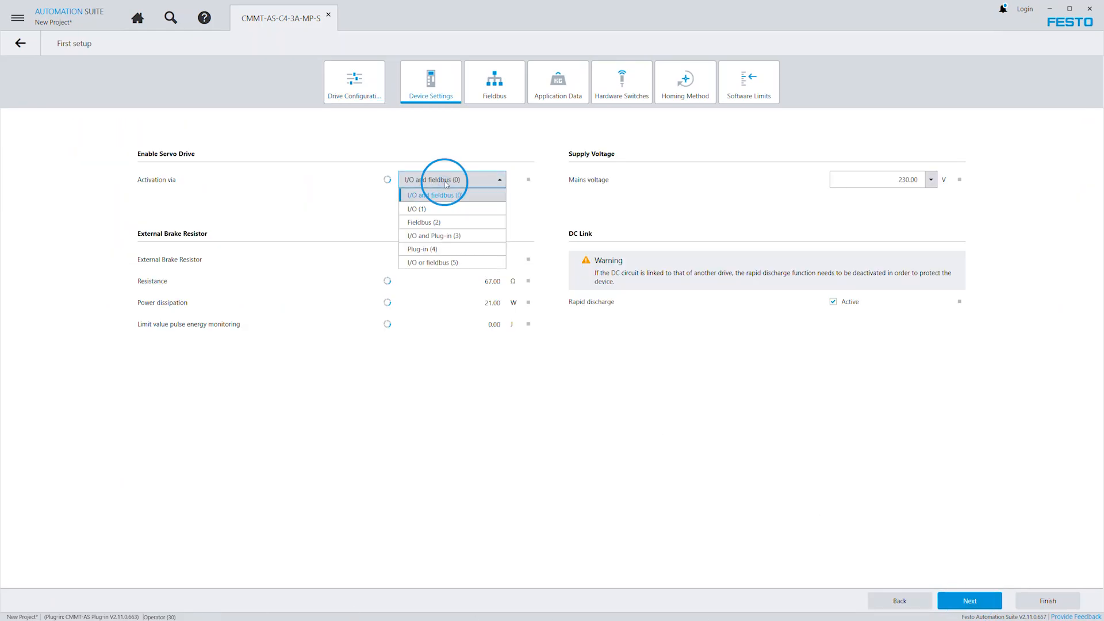
click(446, 223)
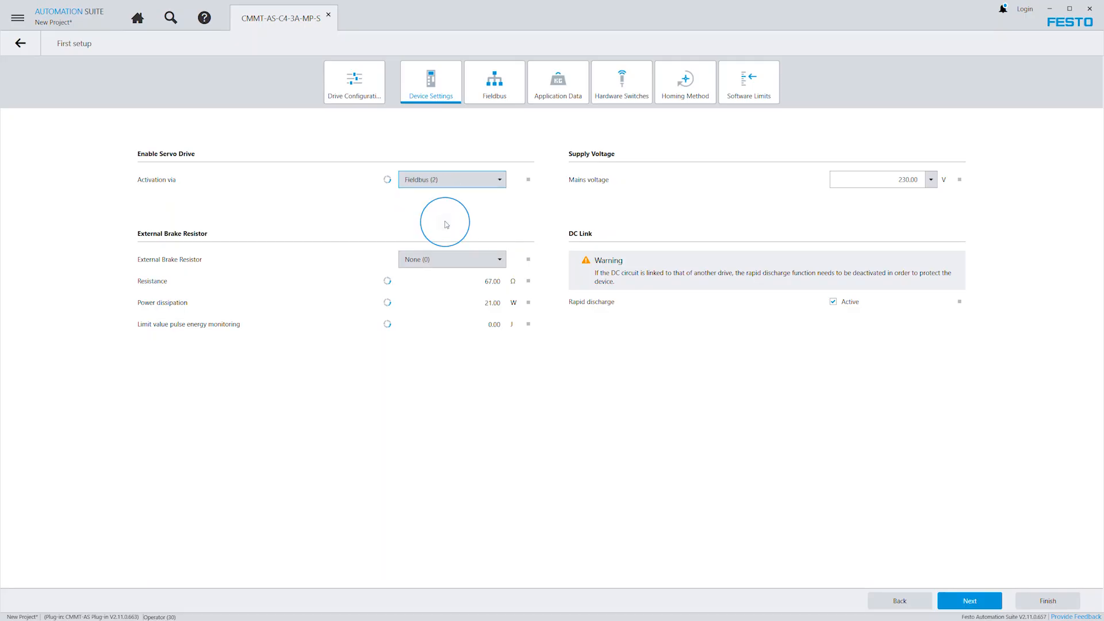
click(931, 180)
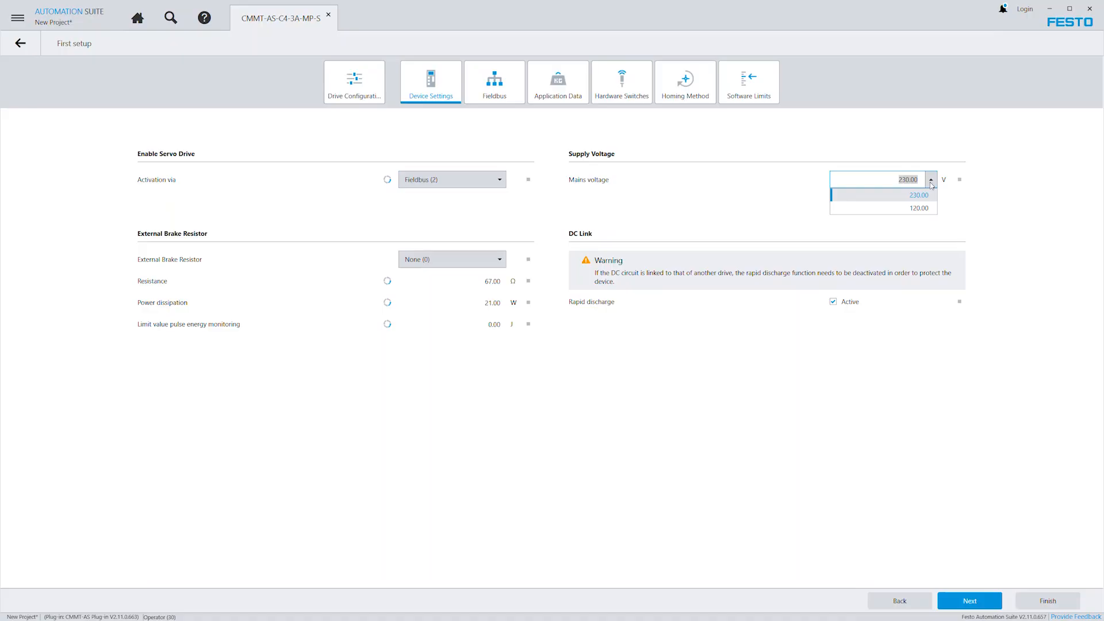
click(931, 181)
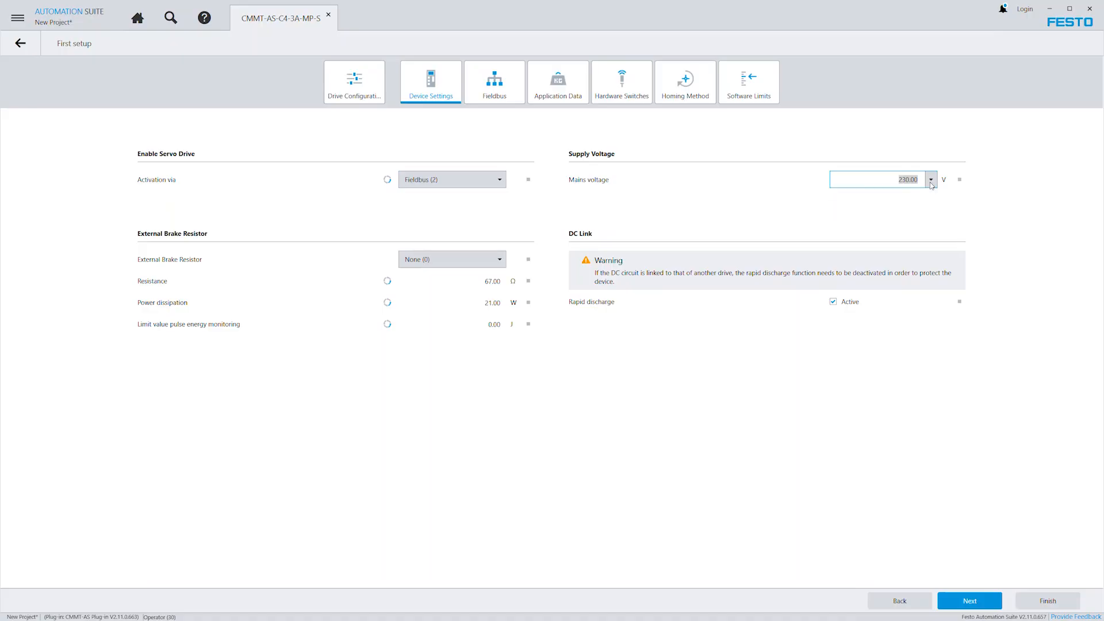
click(442, 263)
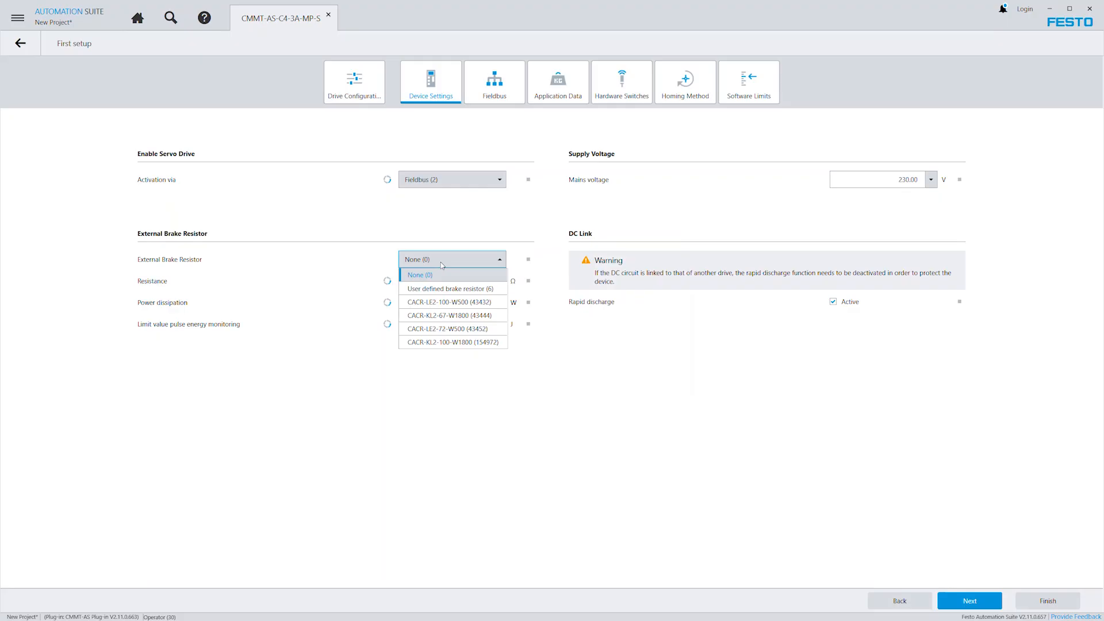
click(442, 264)
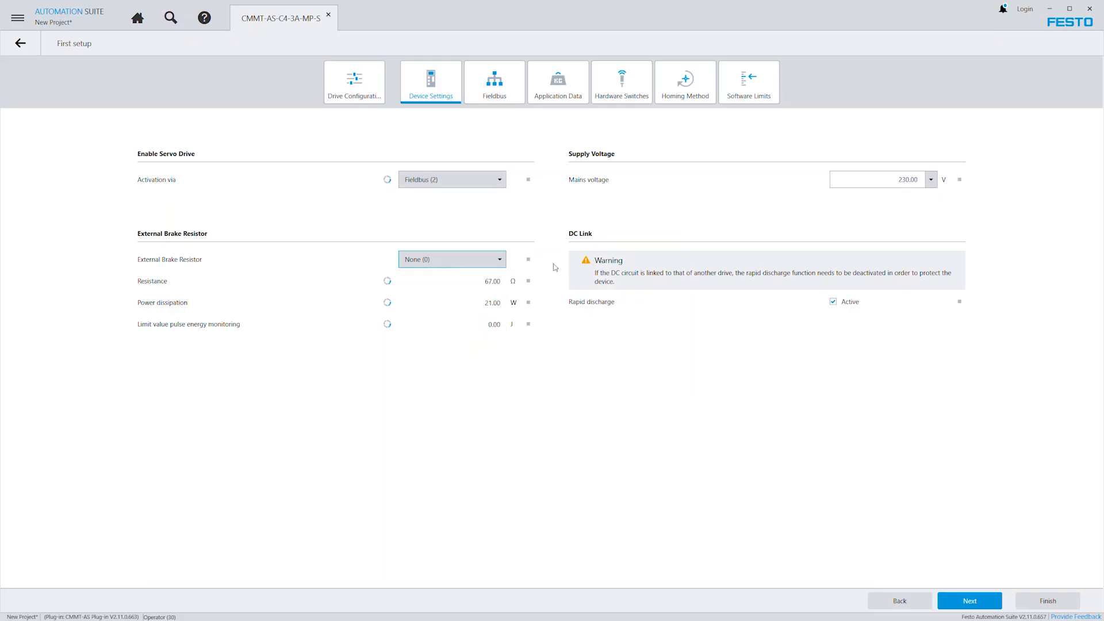
- Continue to the fieldbus configuration and keep PROFINET (1) as the user-defined RTE configuration
click(970, 599)
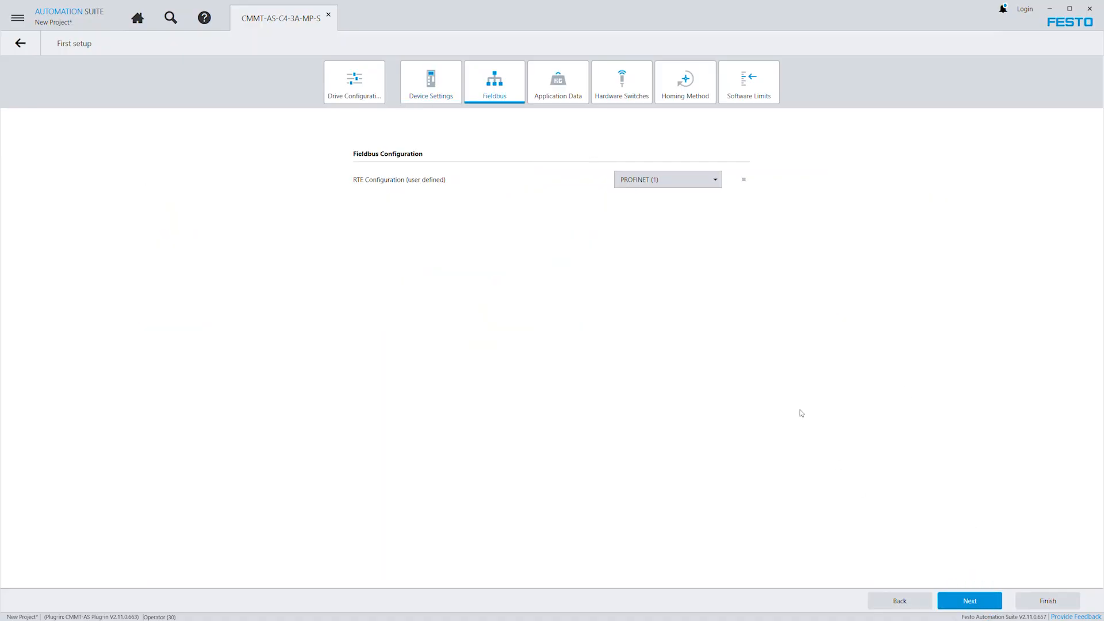
click(677, 181)
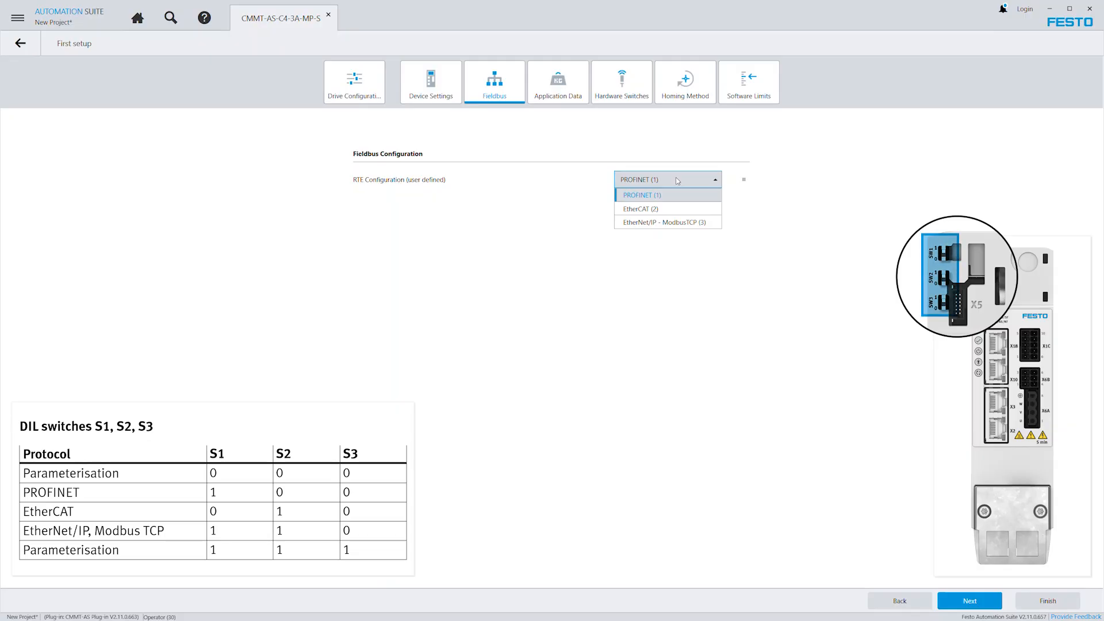
click(677, 181)
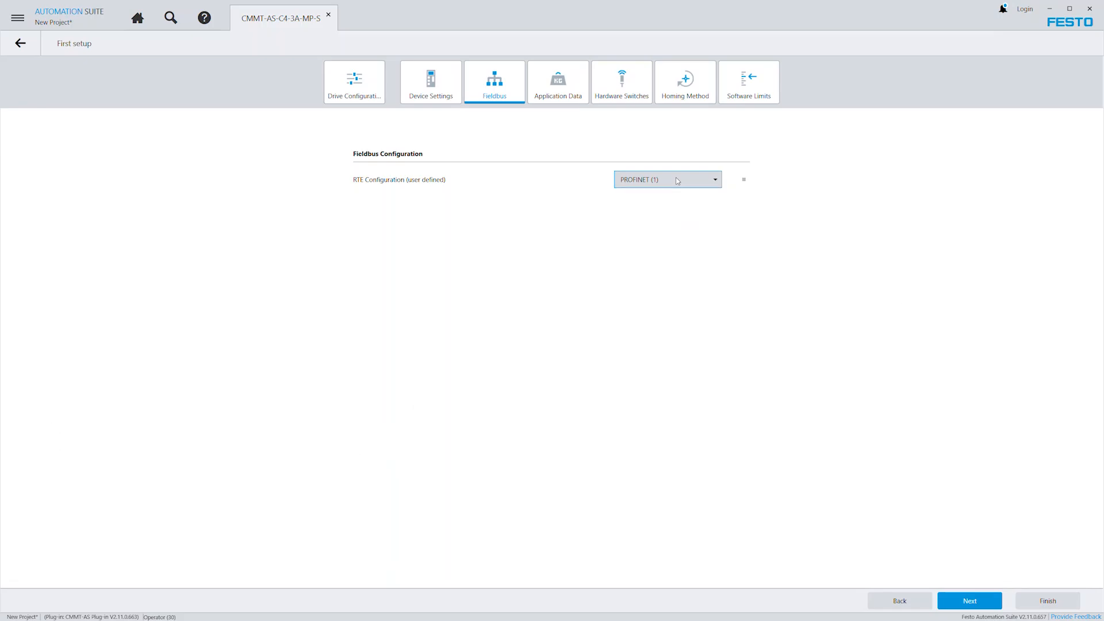
- In the application data, set the application mass to 0.10 kg, keep the Horizontal (1) orientation and choose the lower-left motor mounting position in the graphic
click(969, 601)
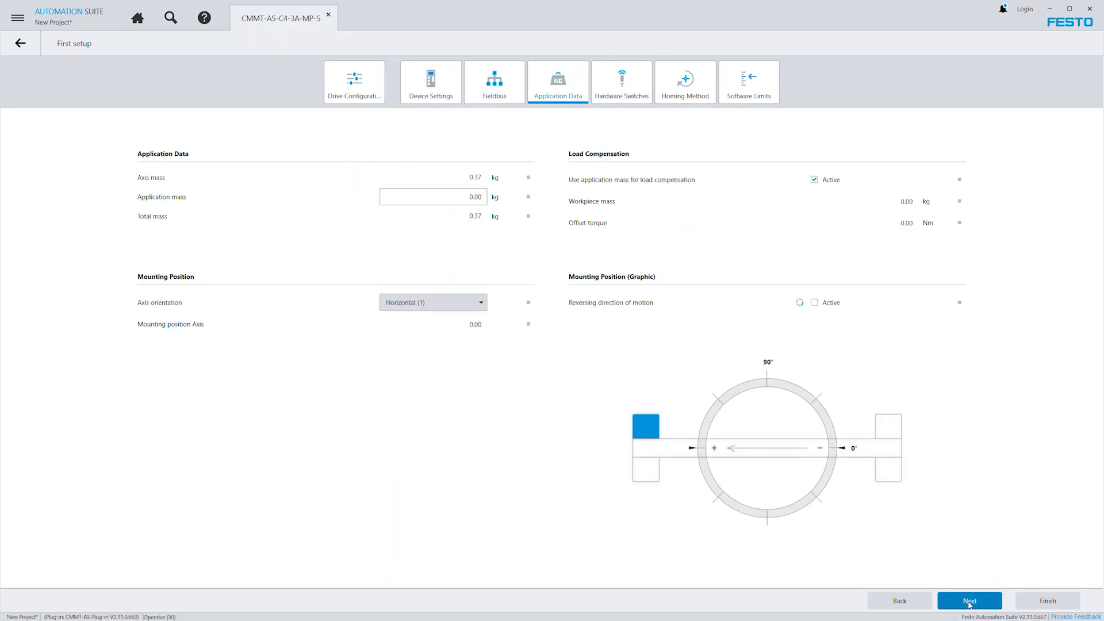
drag(465, 198, 487, 198)
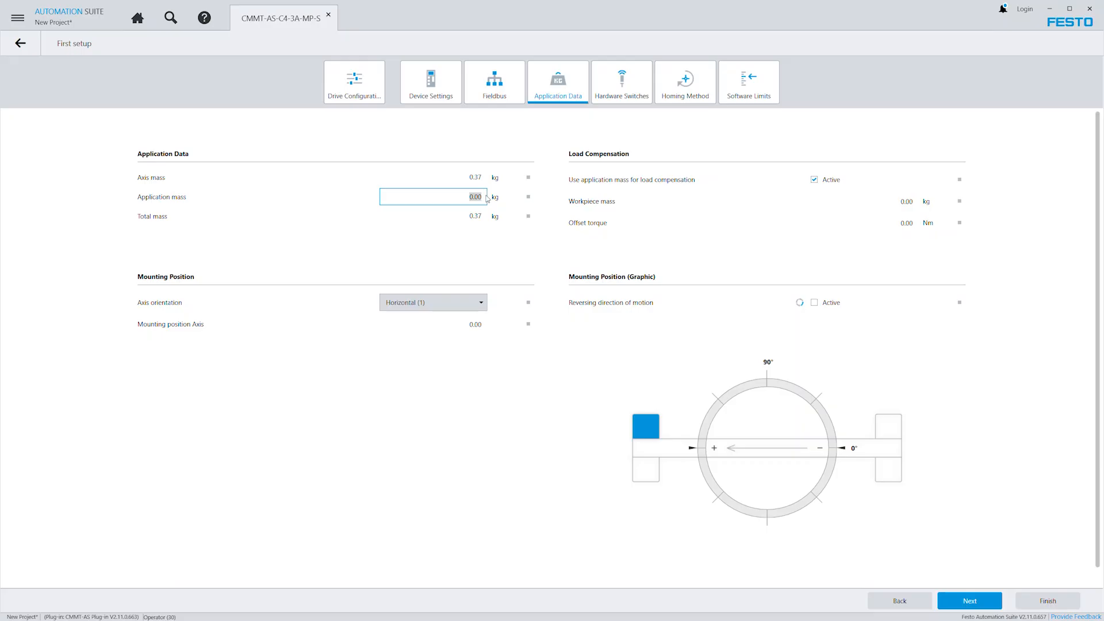
text(0.10)
click(463, 300)
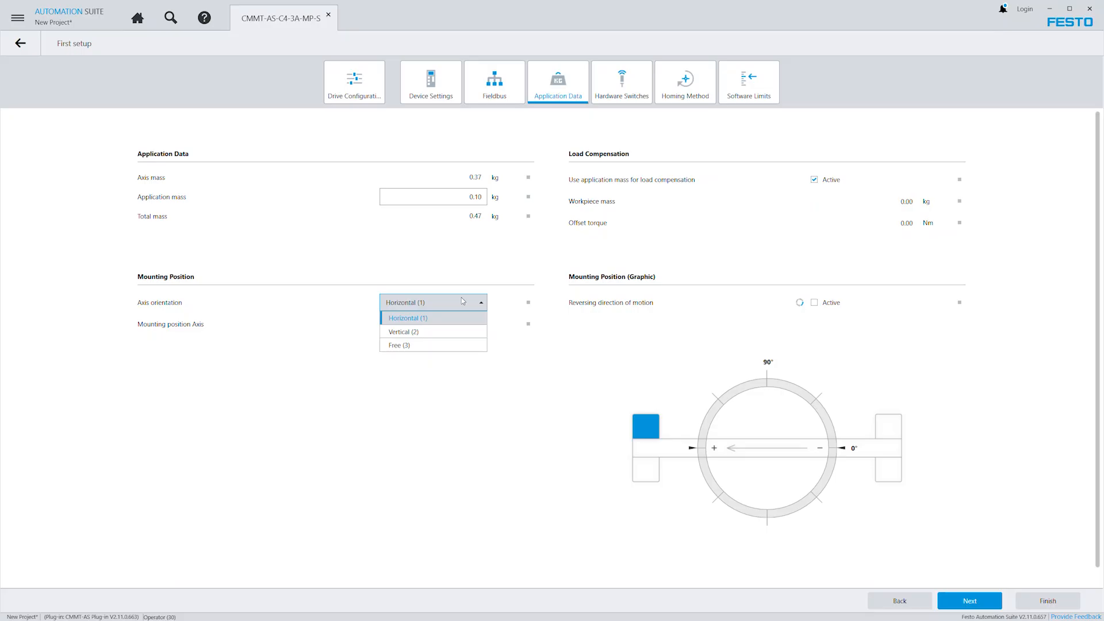
click(463, 300)
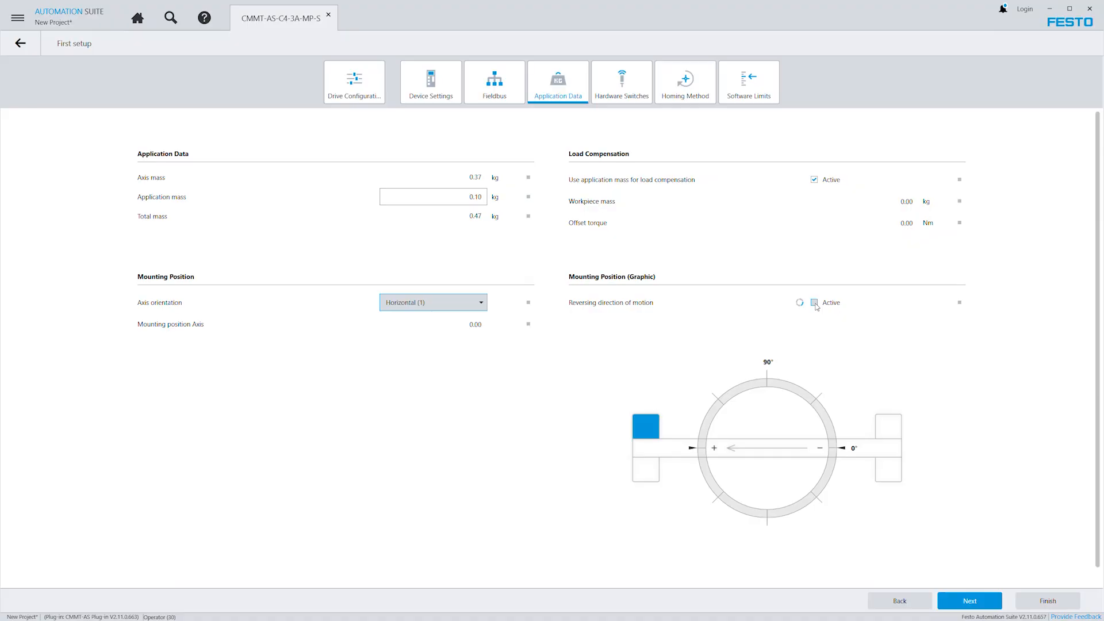
click(650, 468)
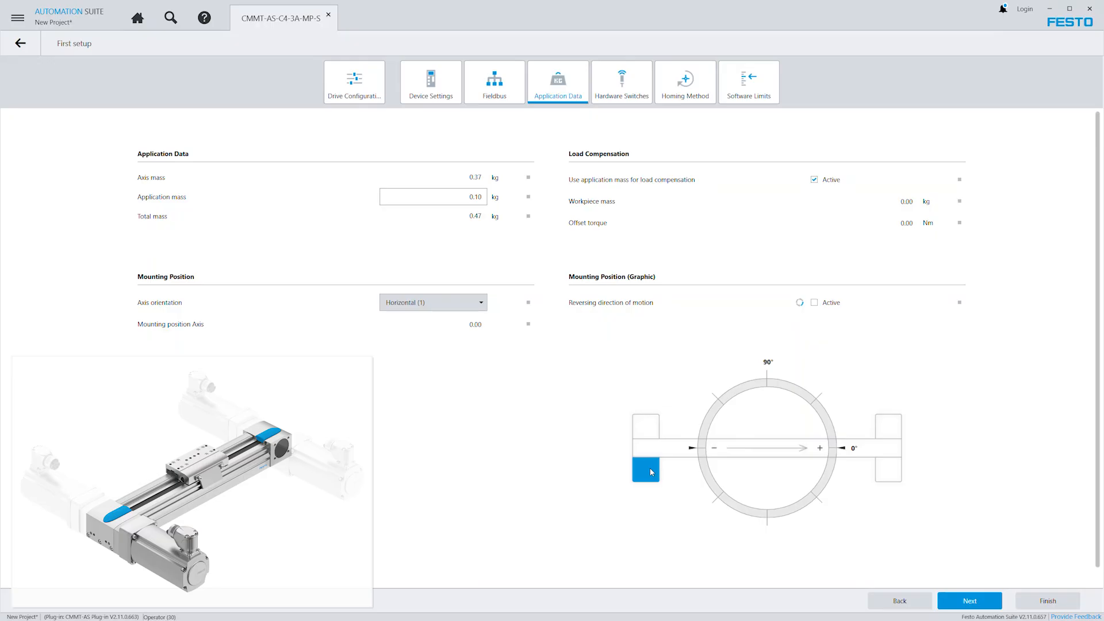
- Continue to the hardware switches, keeping the reference switch at No function (0) and the limit switches at Not used (1)
click(971, 600)
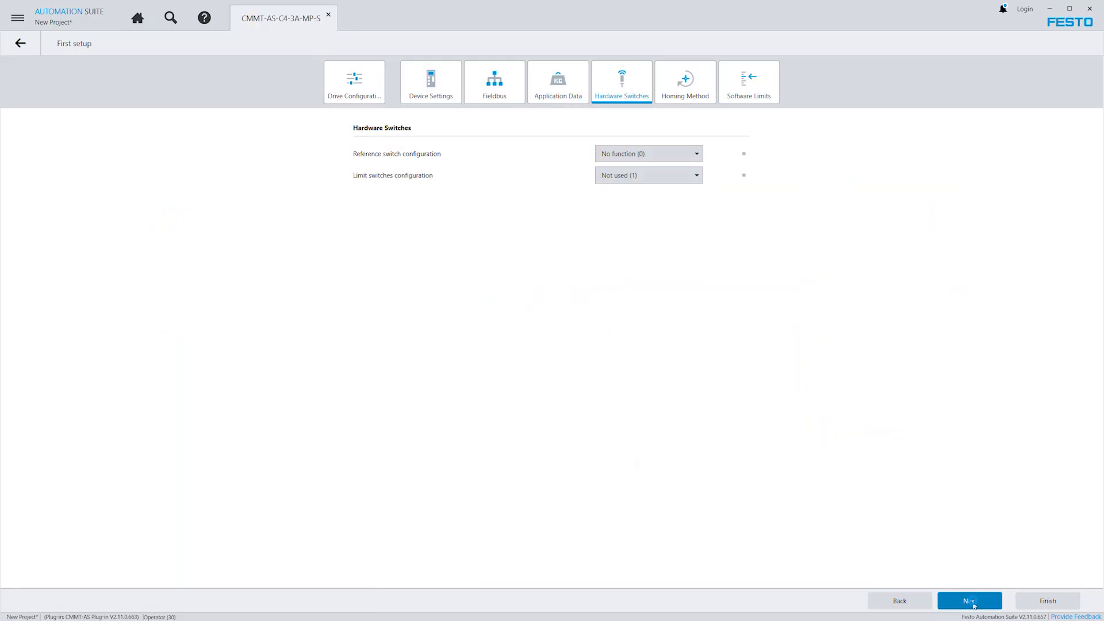
click(658, 153)
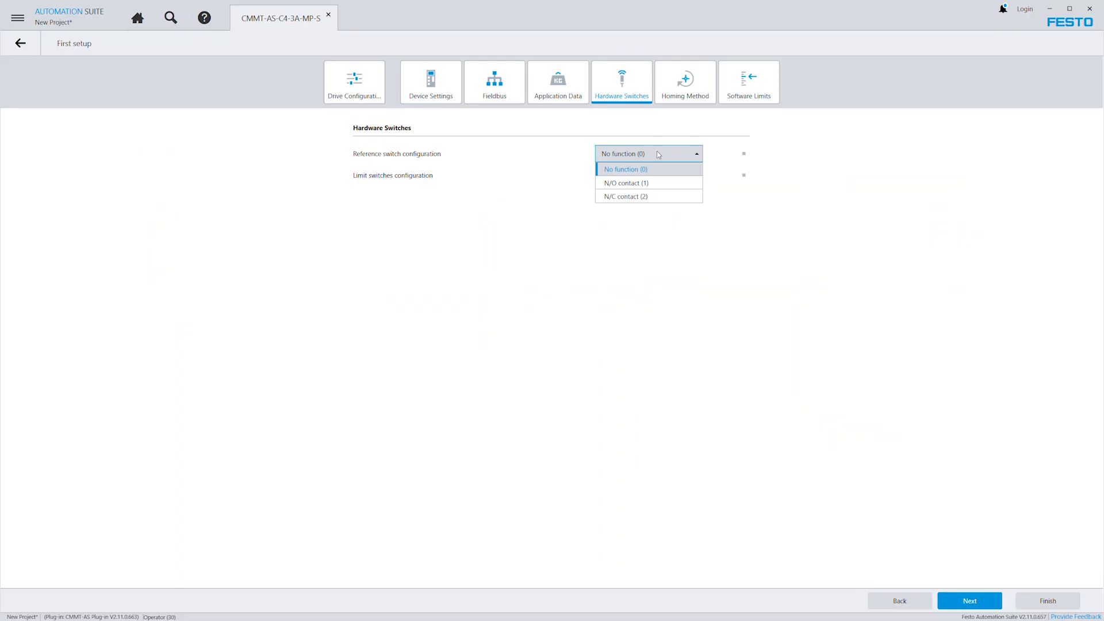
click(657, 152)
click(661, 175)
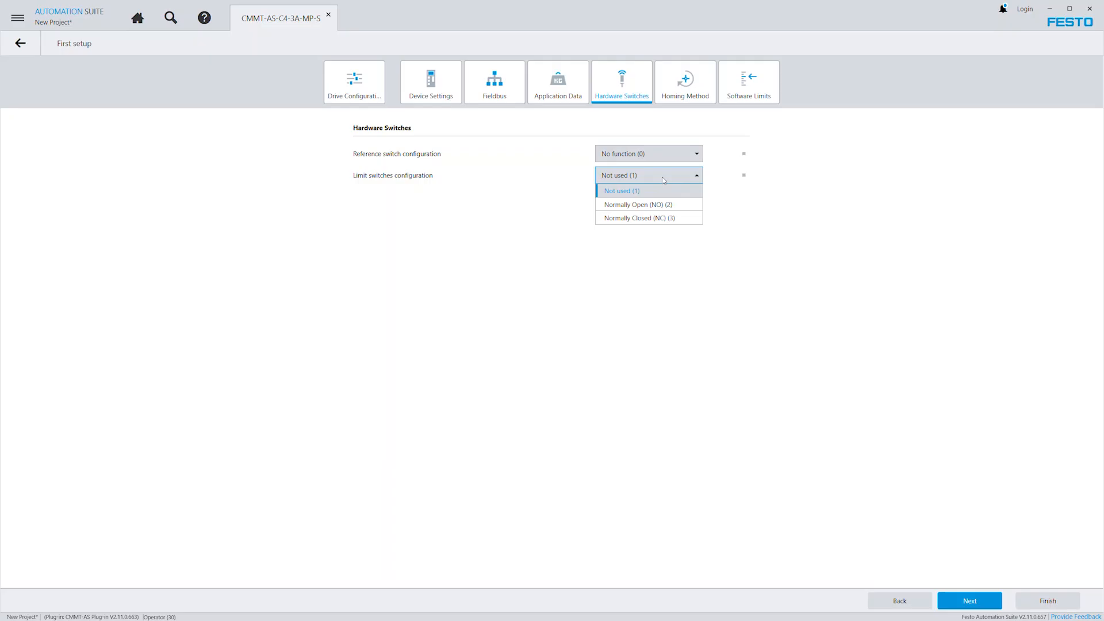
click(664, 179)
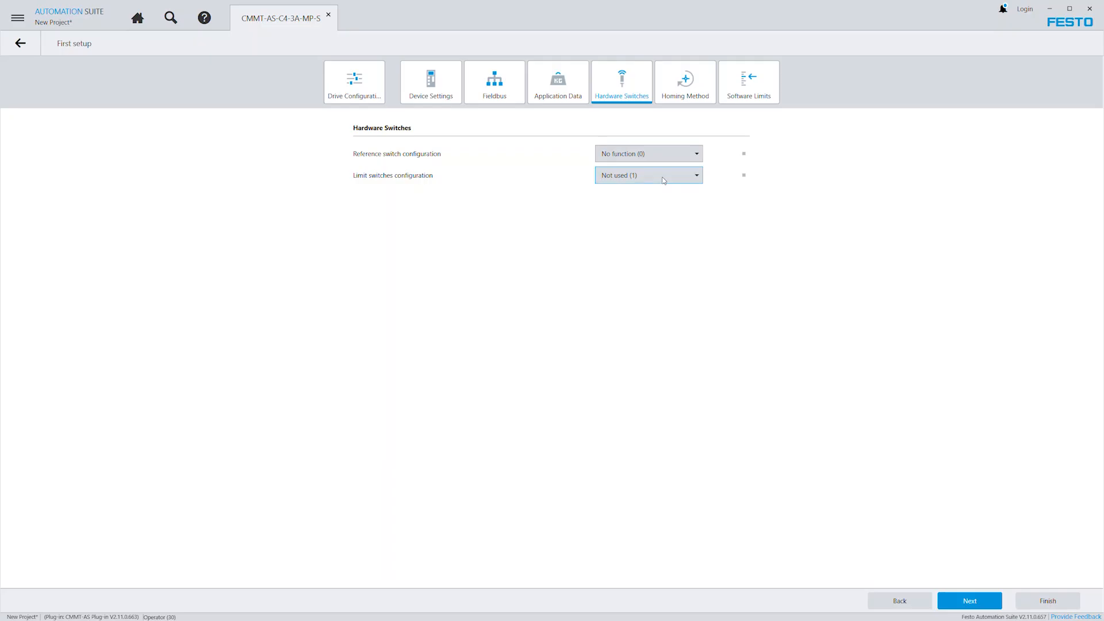
- Continue to the homing method, keep Actual position (37), and finish the first setup with the preset software limits
click(972, 601)
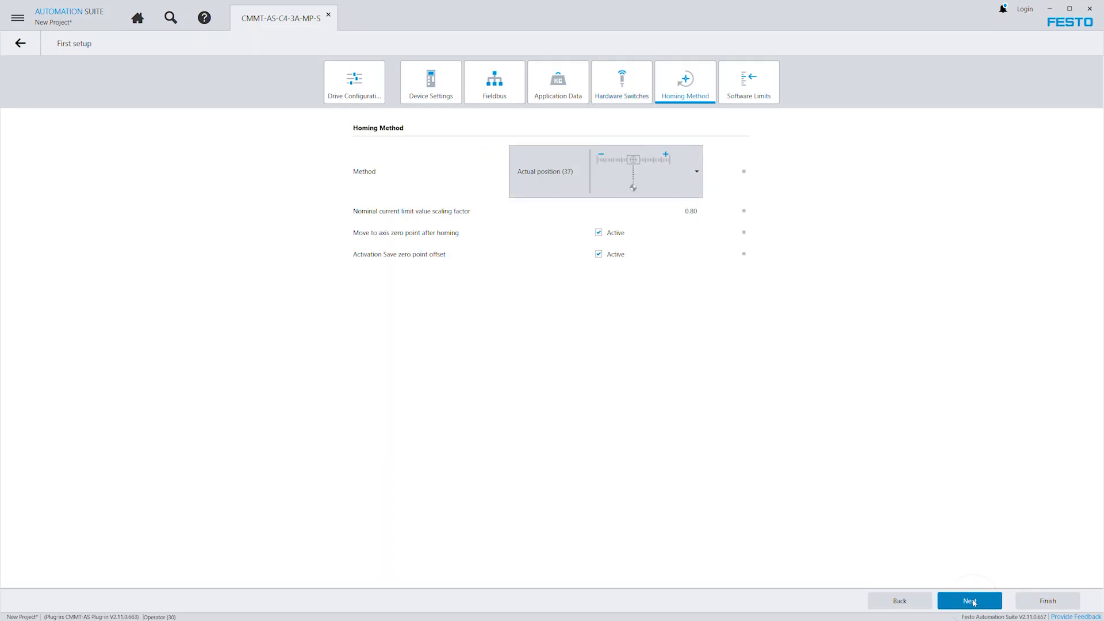
click(625, 193)
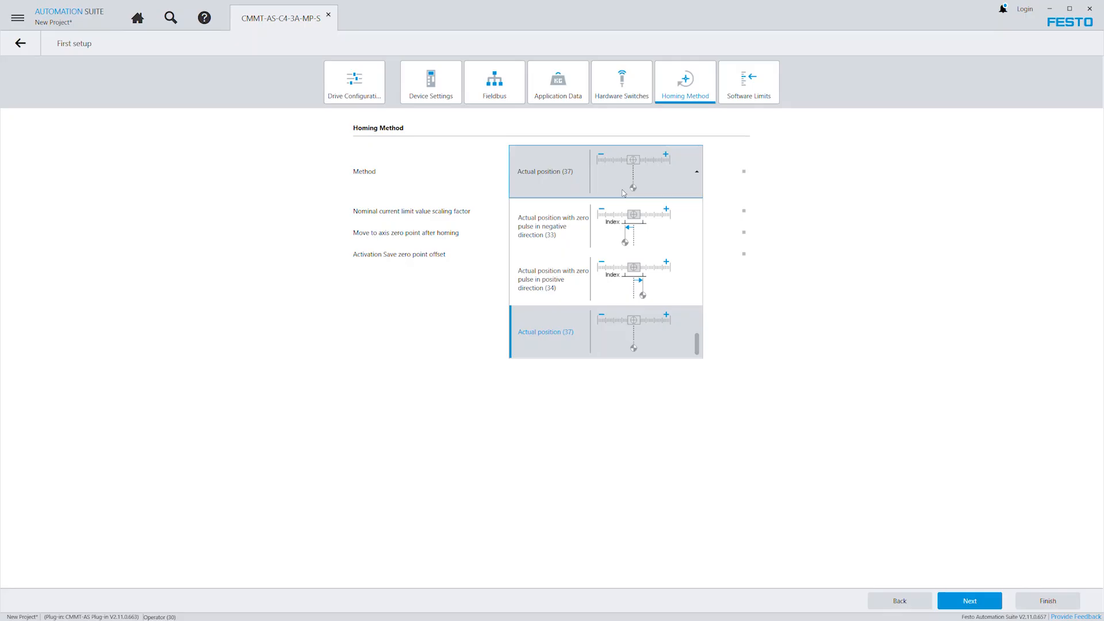
click(623, 193)
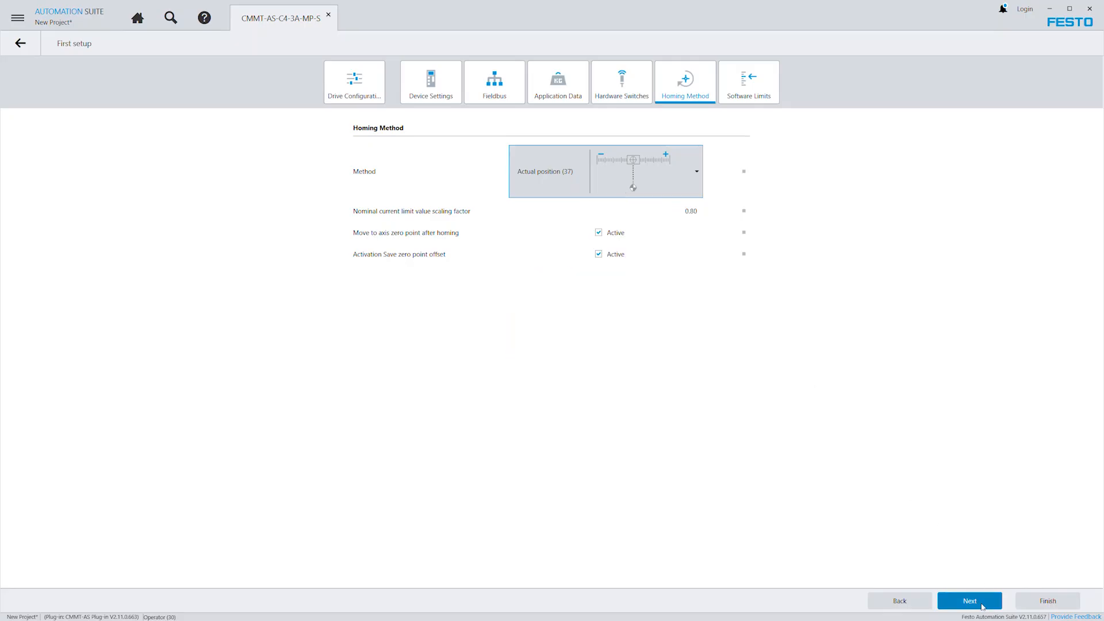
click(976, 604)
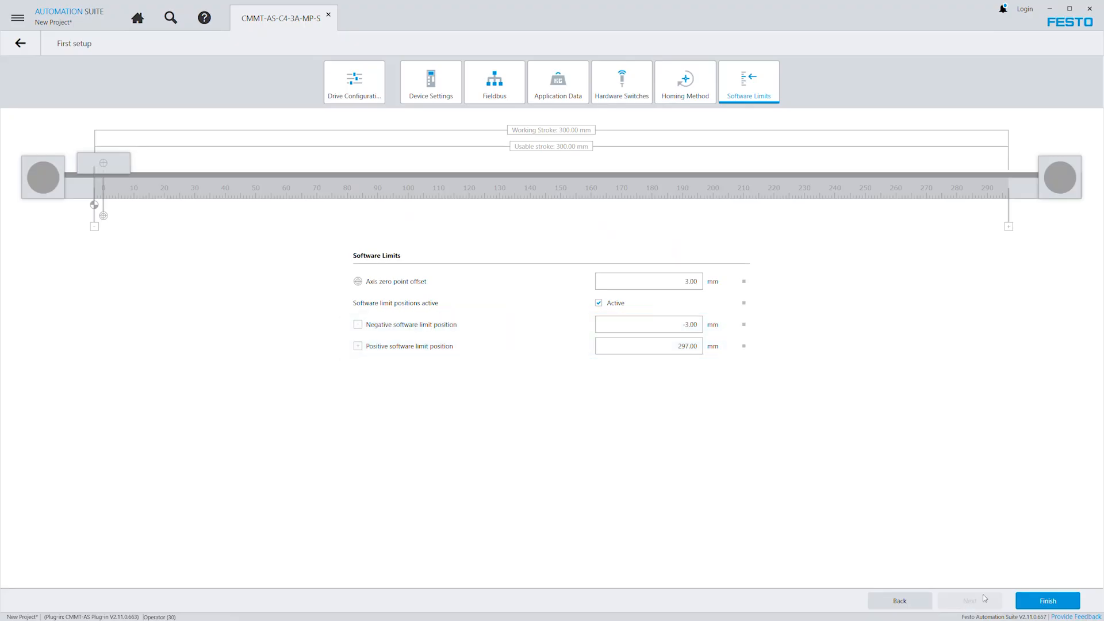
click(1045, 603)
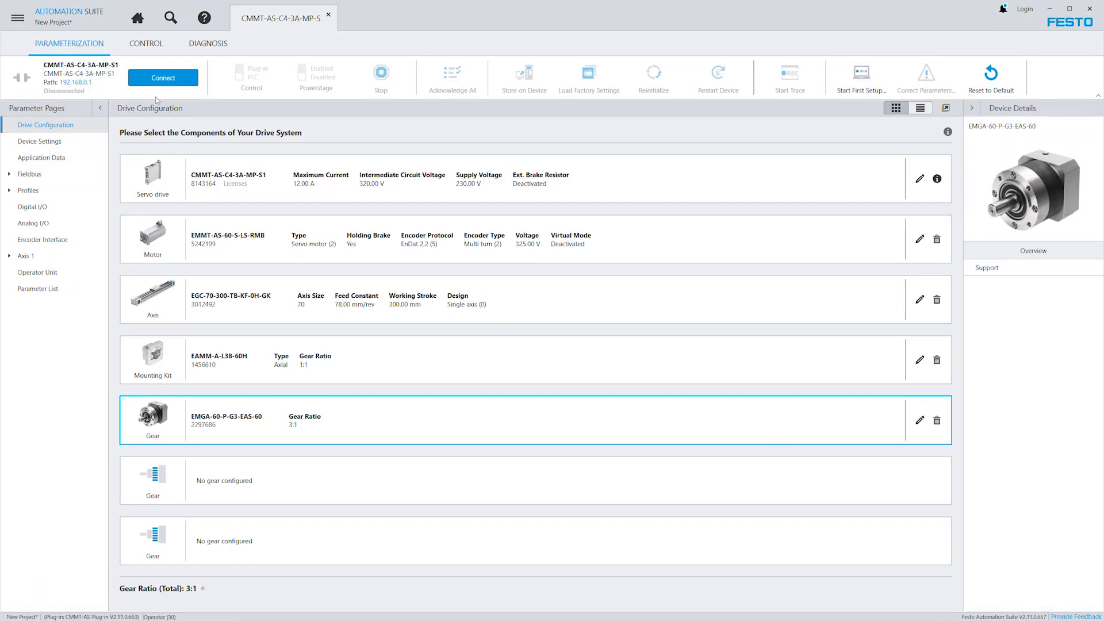
- Open the connection path, select the drive at 192.168.2.100 in the network list, and switch its identification on and off again
click(83, 86)
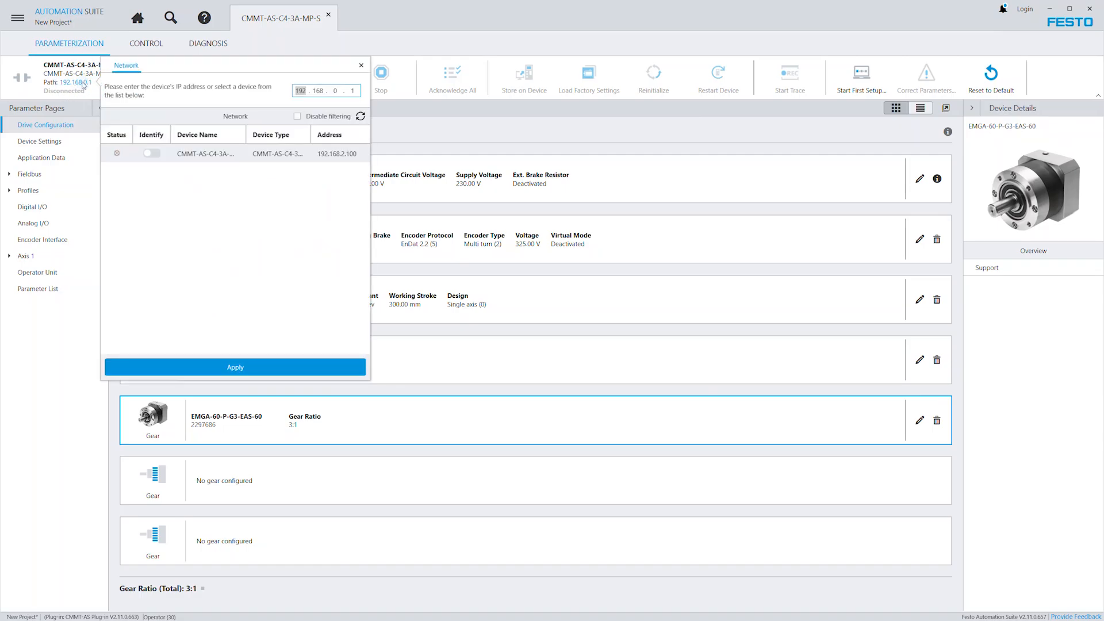
click(210, 154)
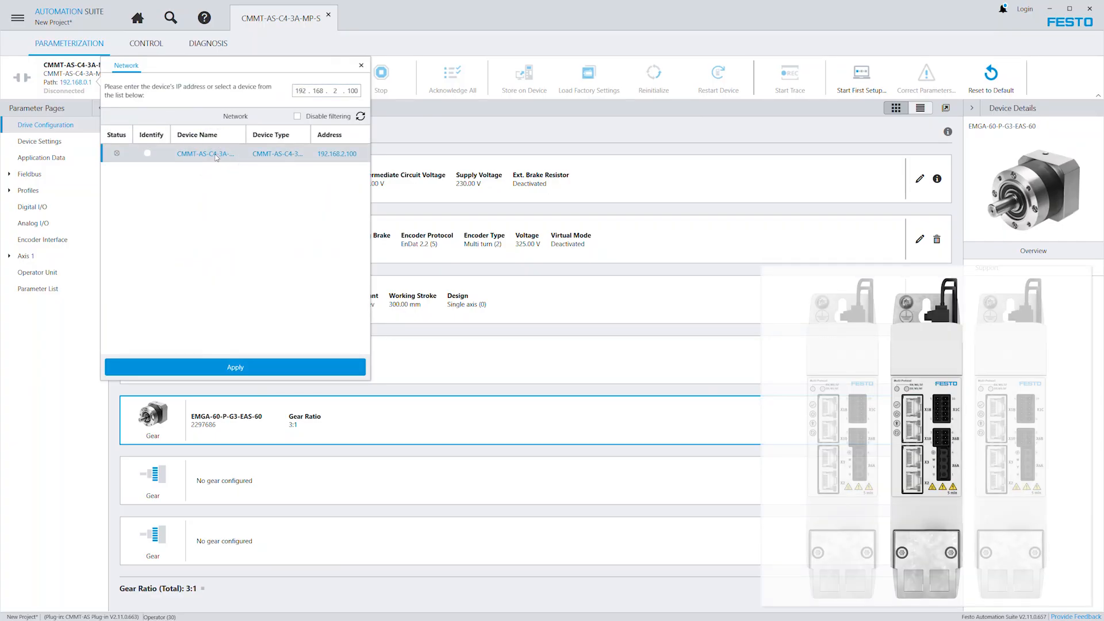
click(152, 154)
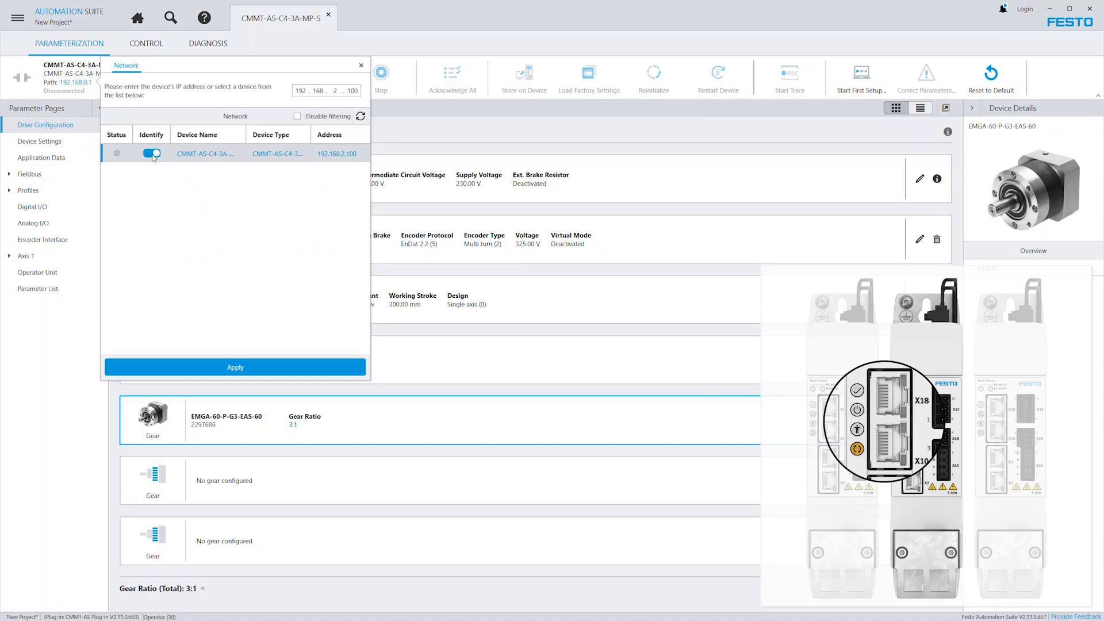
click(152, 154)
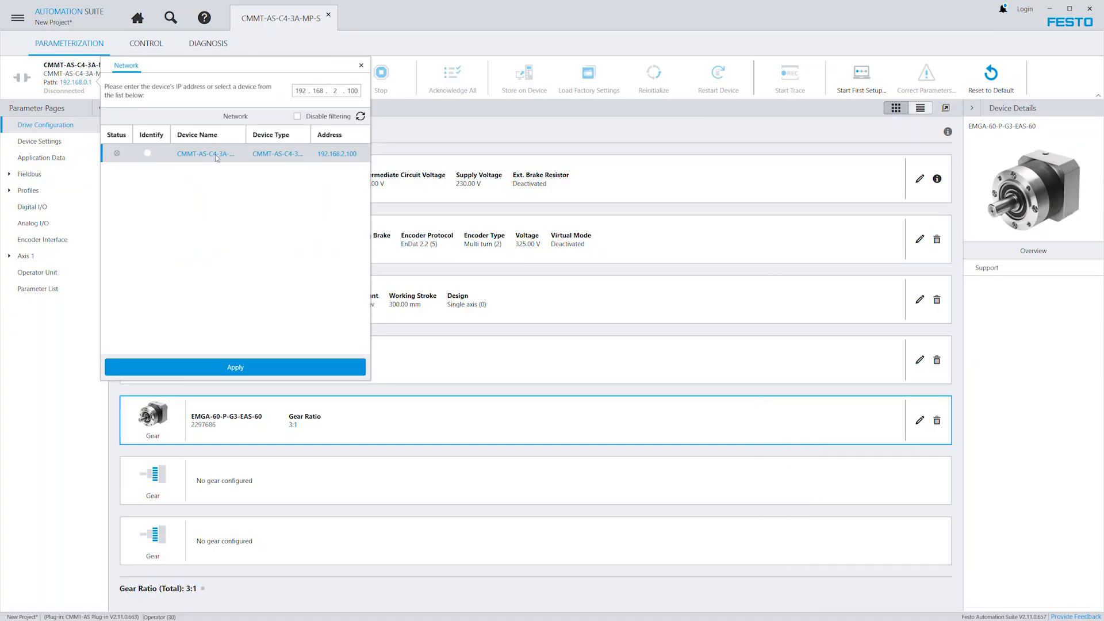
- Apply the selected network path and connect to the servo drive, writing the project parameters to the device
click(236, 368)
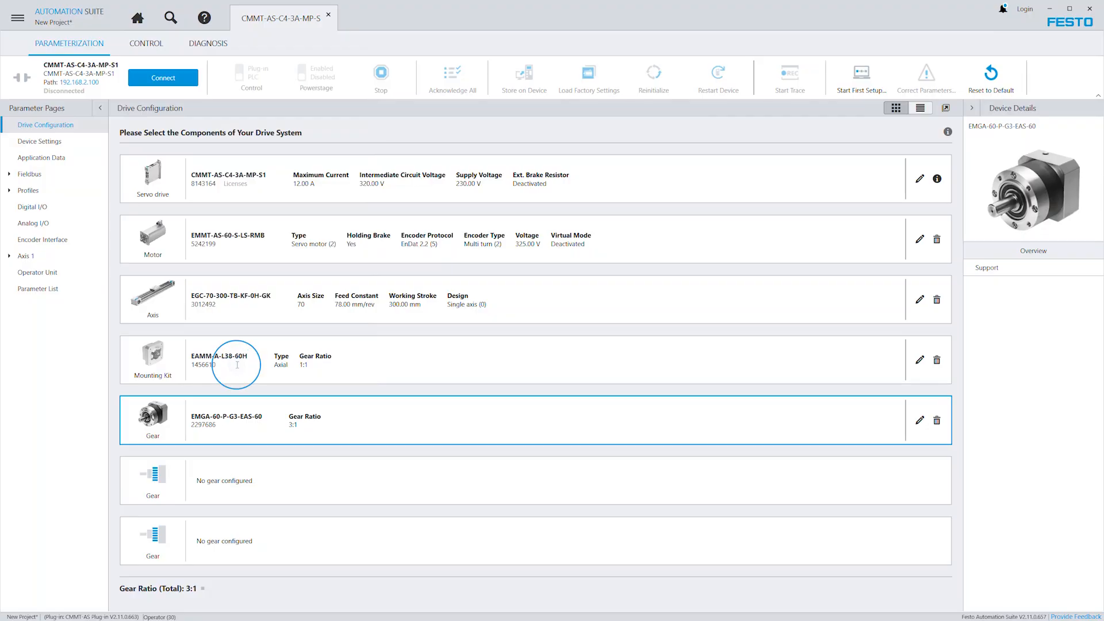
click(163, 80)
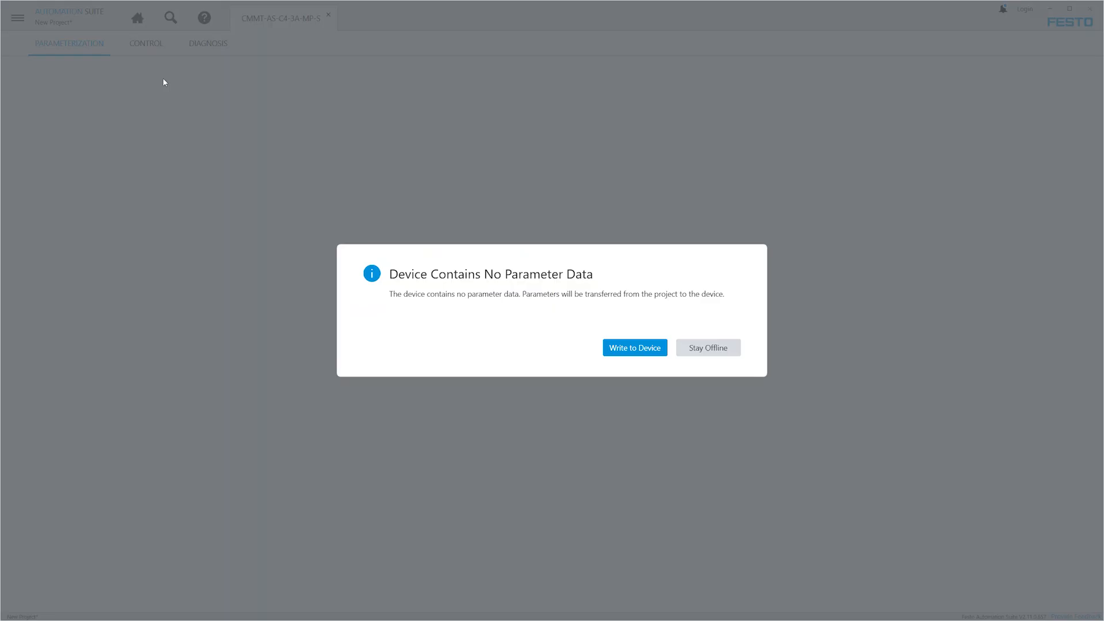
click(633, 357)
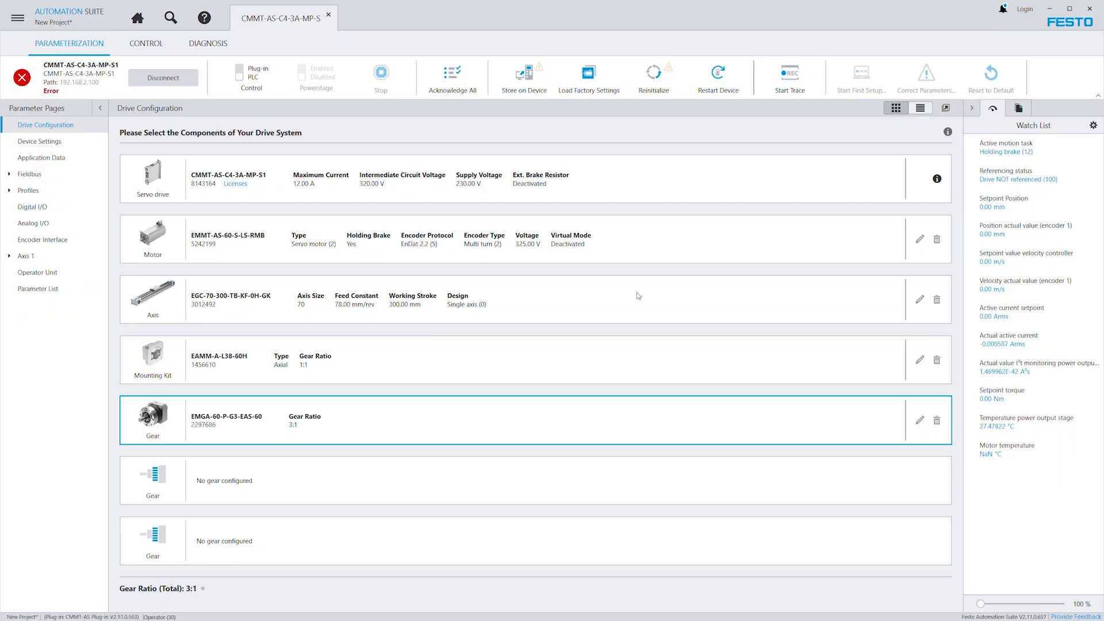
- Reinitialize the device and confirm it, view the pending error and acknowledge all messages
click(653, 81)
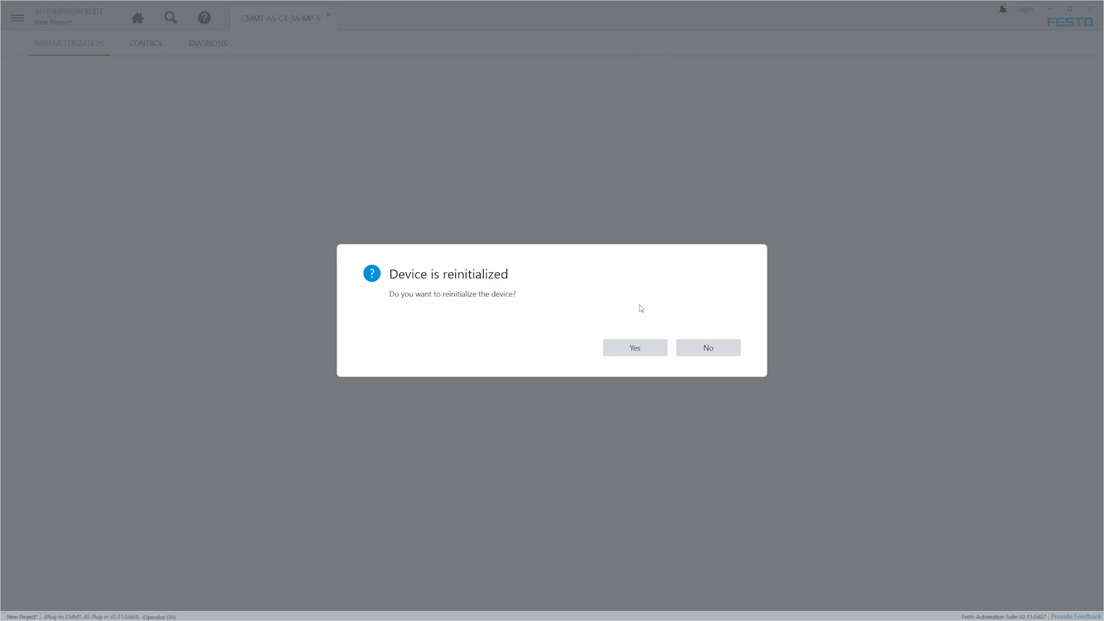
click(635, 348)
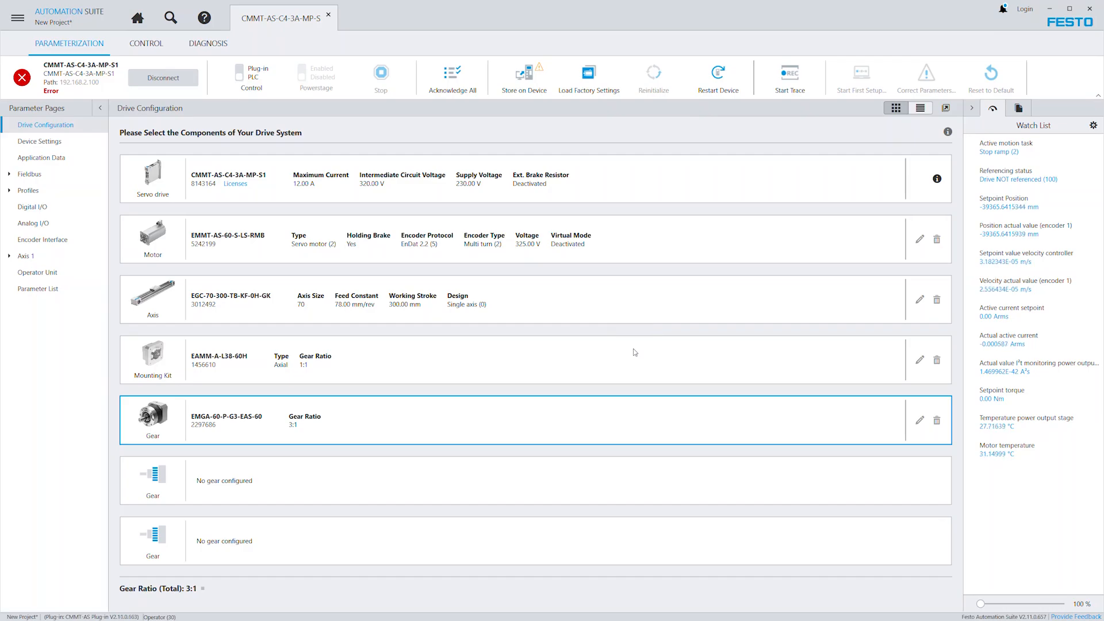
click(23, 77)
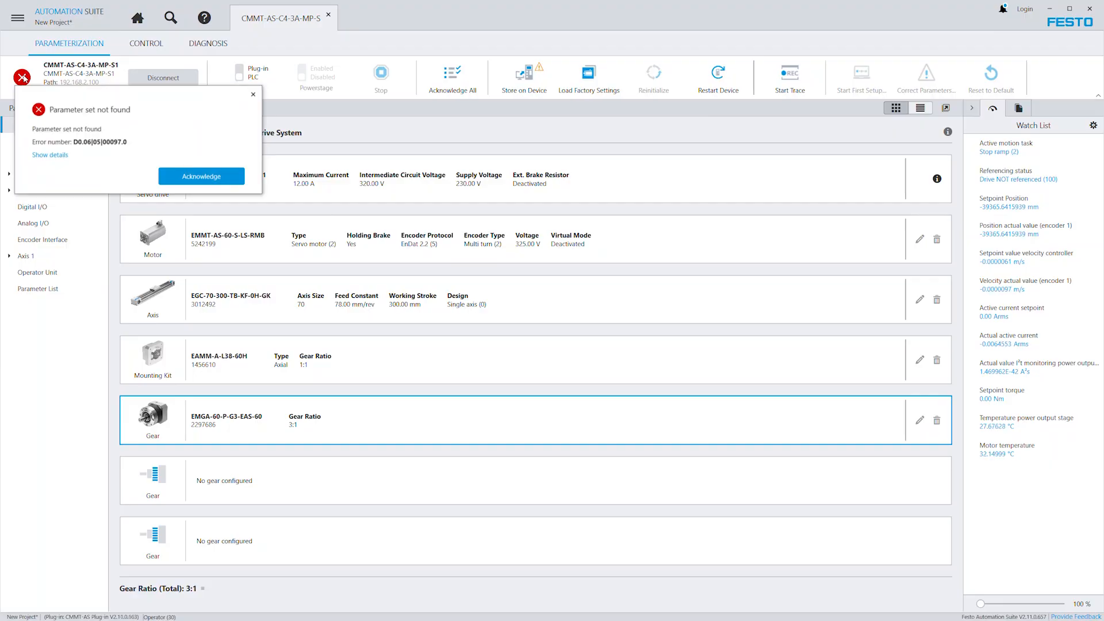
click(448, 77)
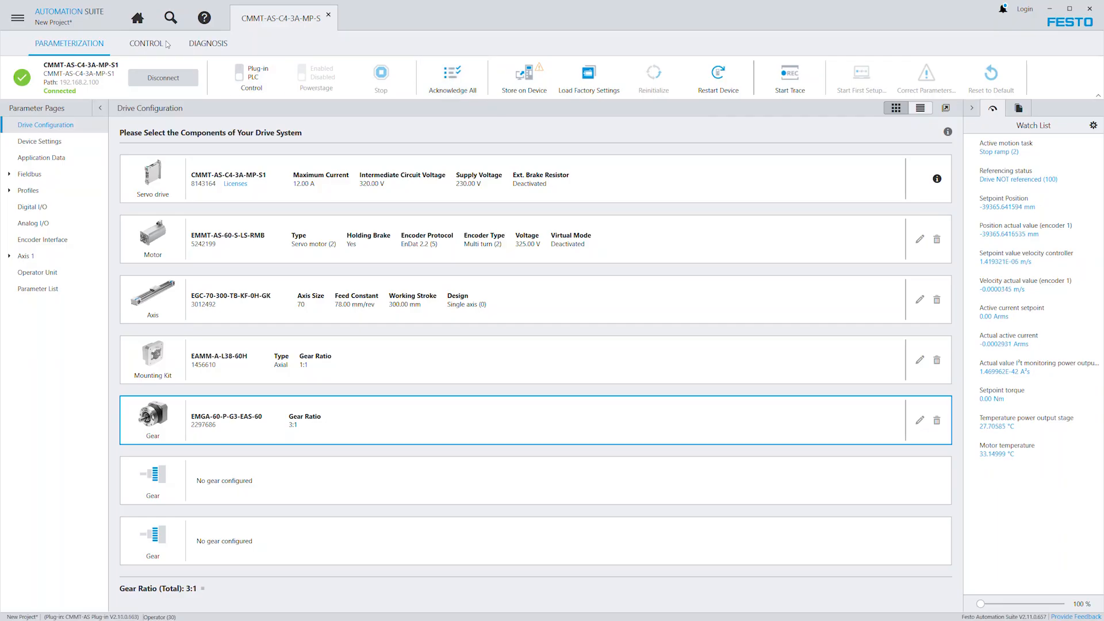
- In the manual movement control, take over master control with the plug-in and enable the powerstage
click(147, 45)
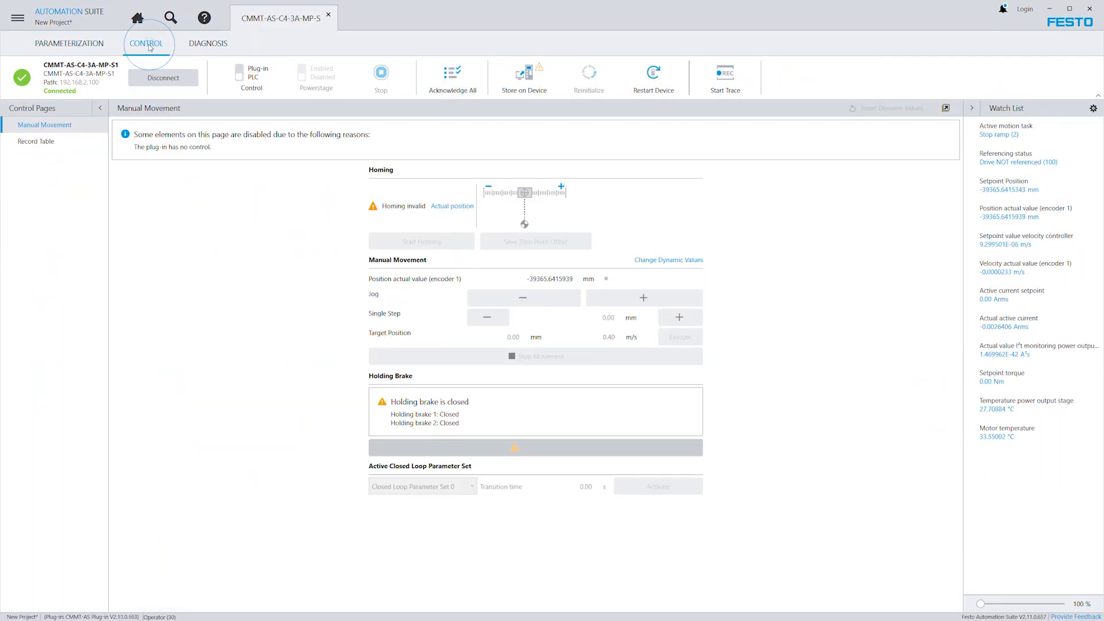
click(246, 76)
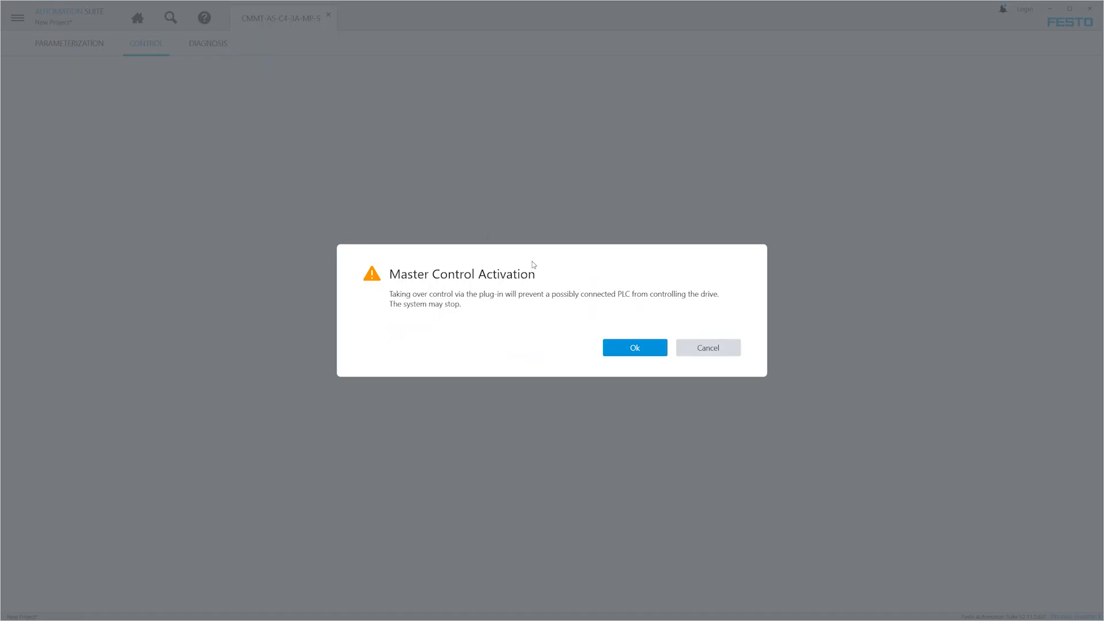
click(635, 348)
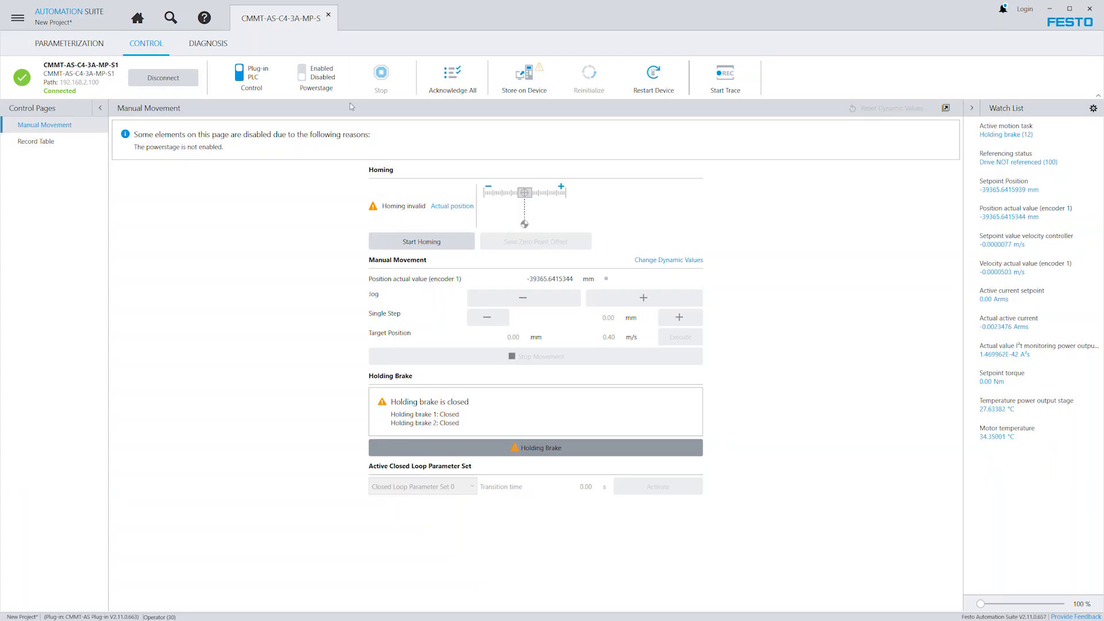
click(311, 79)
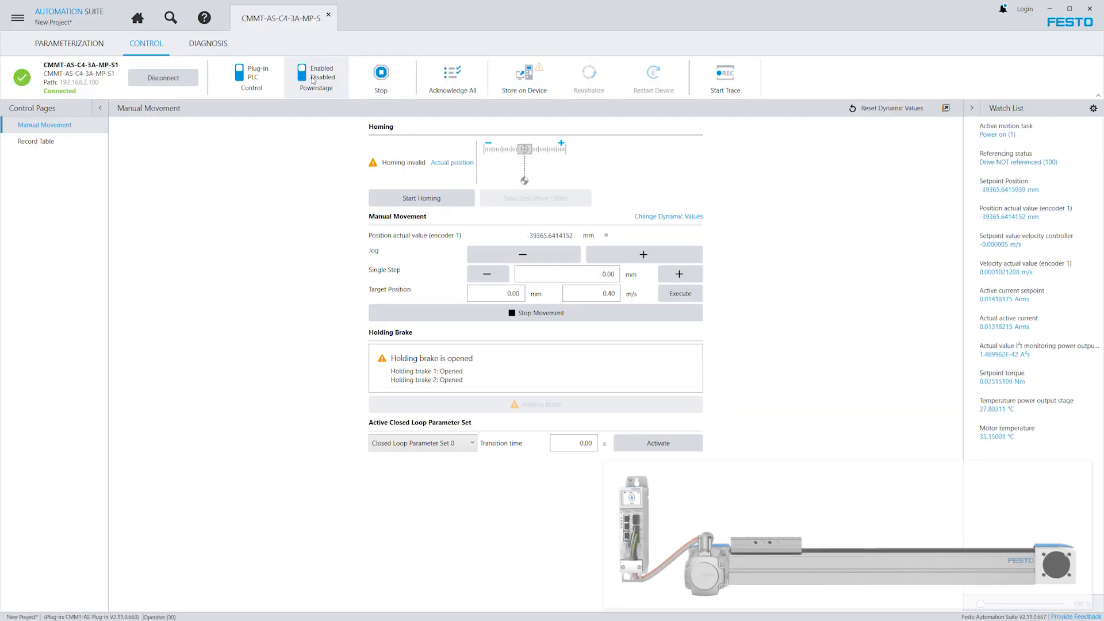
- Home the axis at its actual position and jog it in the positive and the negative direction
click(421, 199)
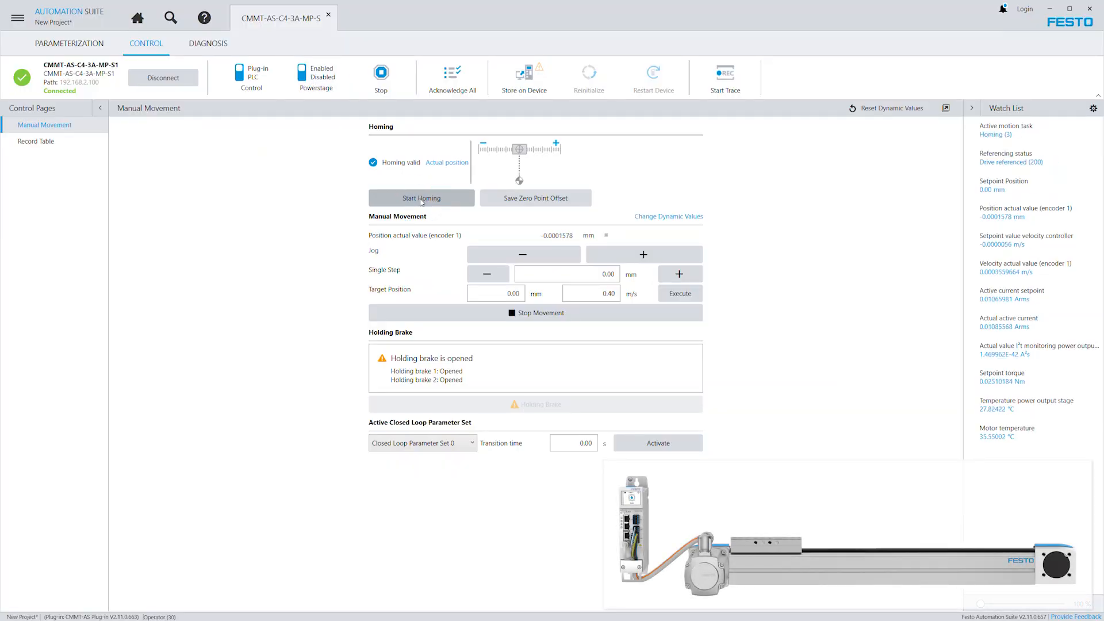
click(645, 256)
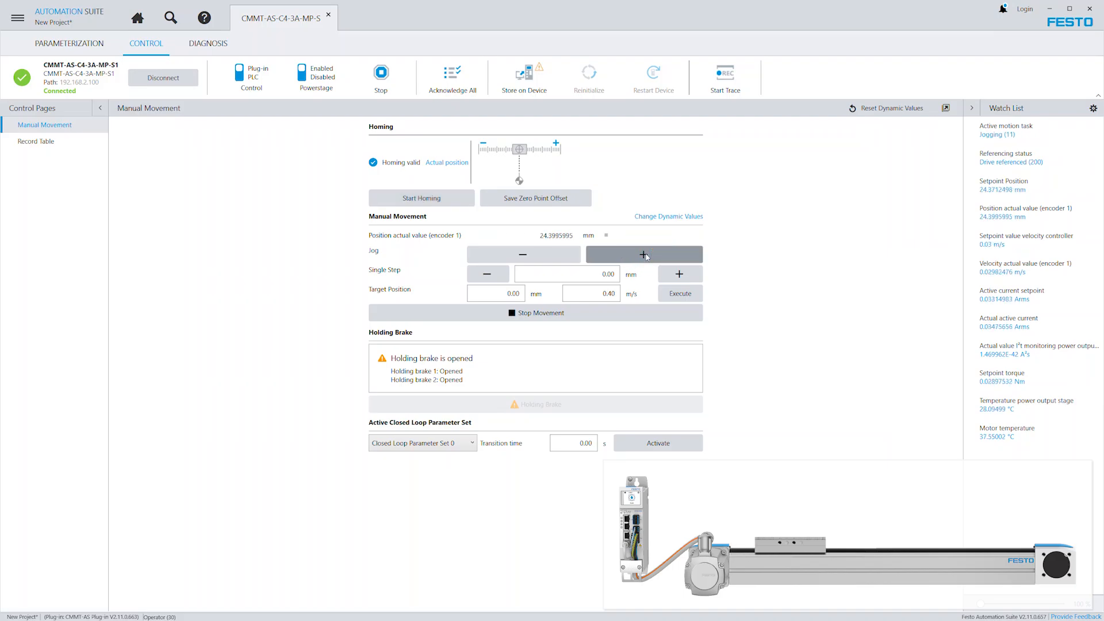
drag(647, 257, 634, 259)
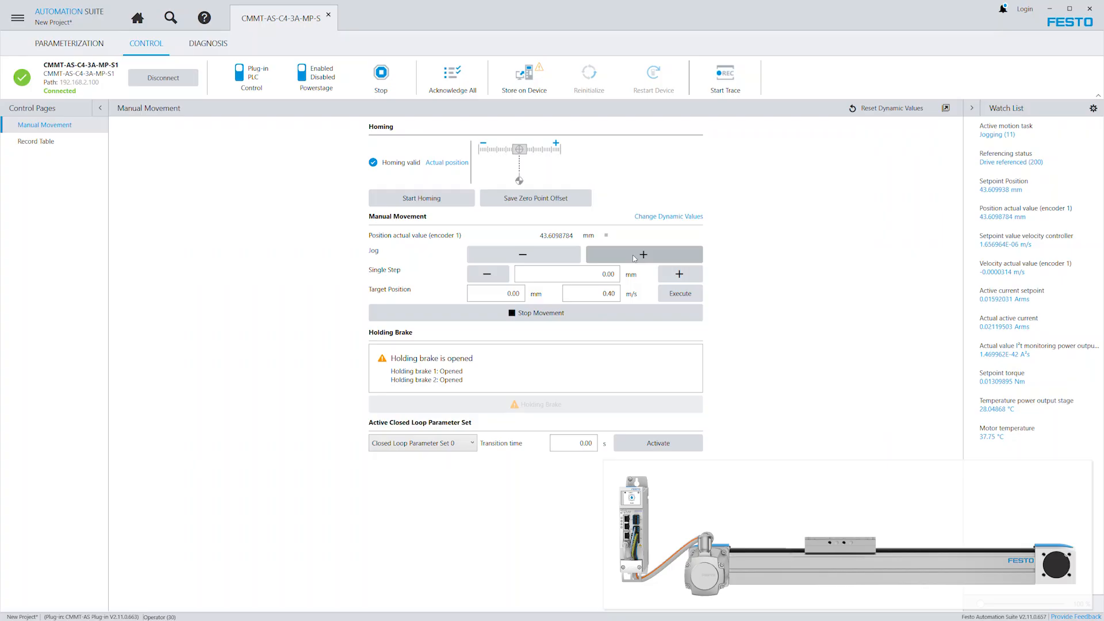
click(524, 256)
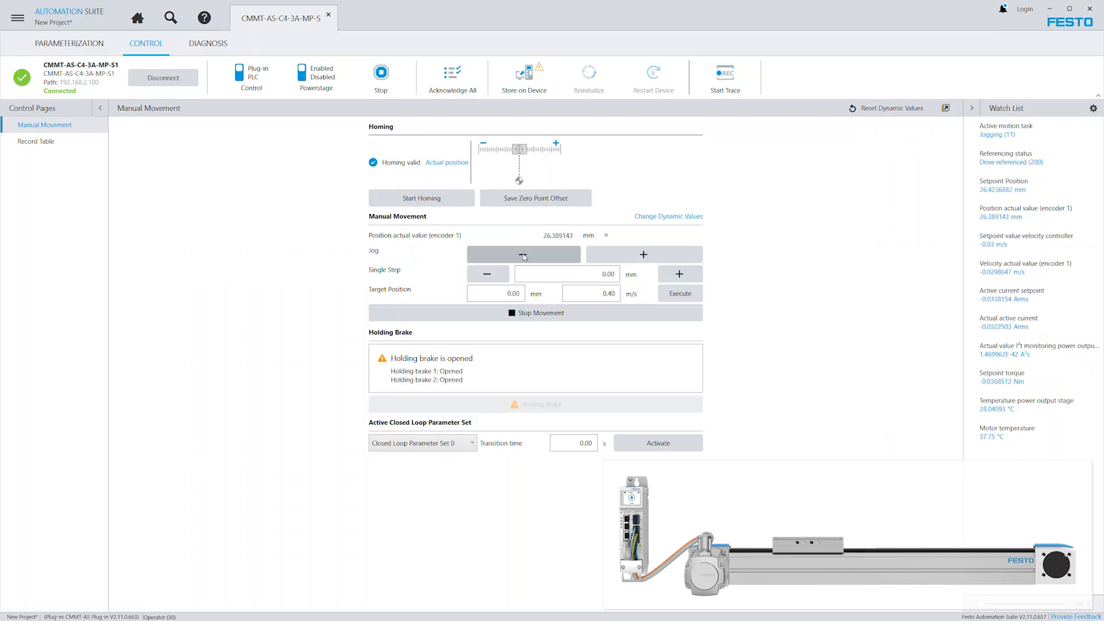
- Set the single step to 10.00 mm and move the axis one step in the positive and one in the negative direction
double_click(610, 276)
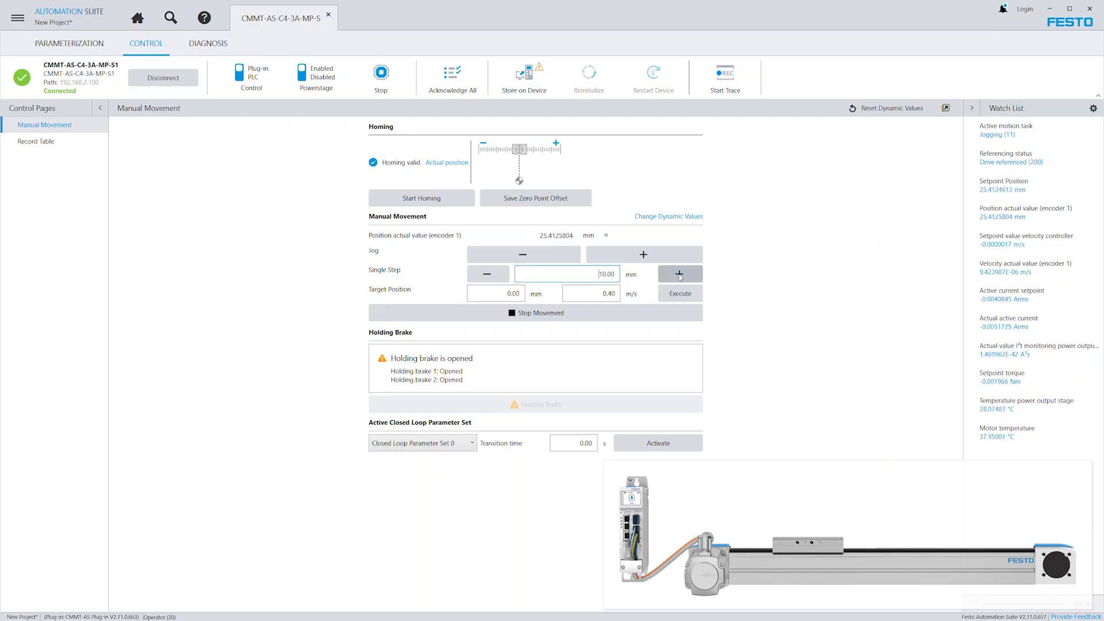
click(680, 275)
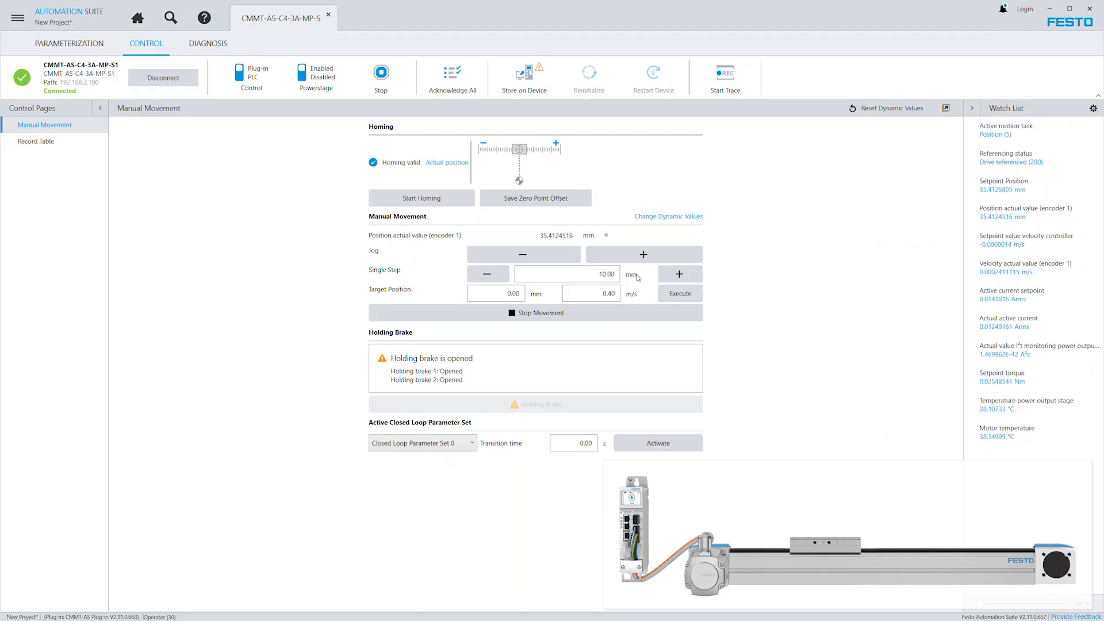
click(488, 276)
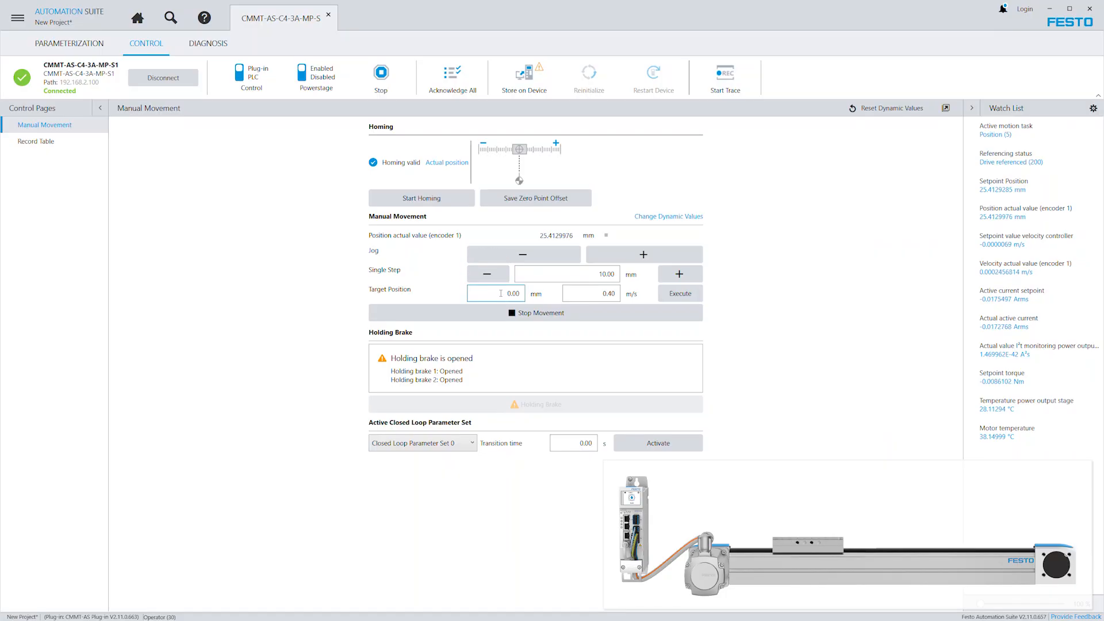
- Move the axis to the target position 35.00 mm and after that to 20.00 mm, keeping the velocity at 0.40 m/s
double_click(516, 296)
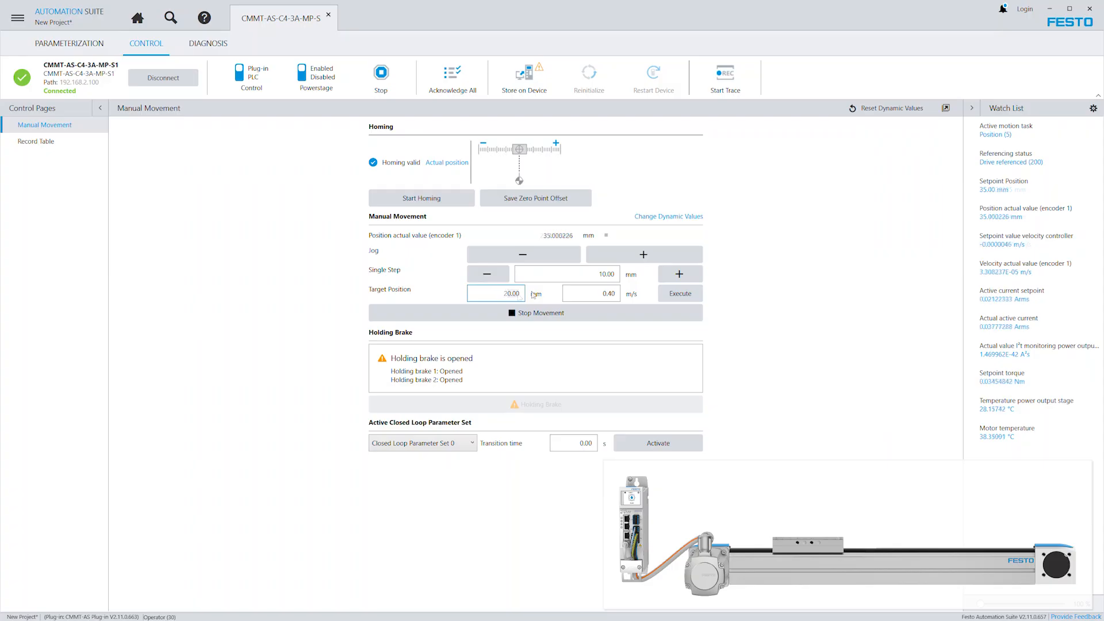
click(601, 293)
click(682, 296)
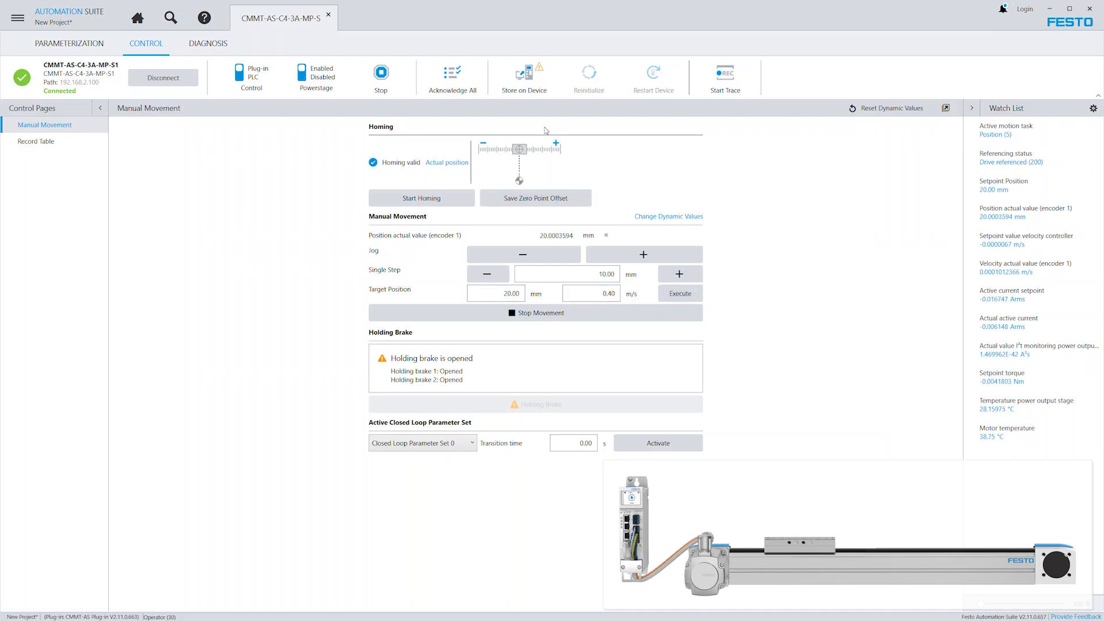
- Store the parameters on the device and open the Manual Movement parameter page of Axis 1
click(527, 84)
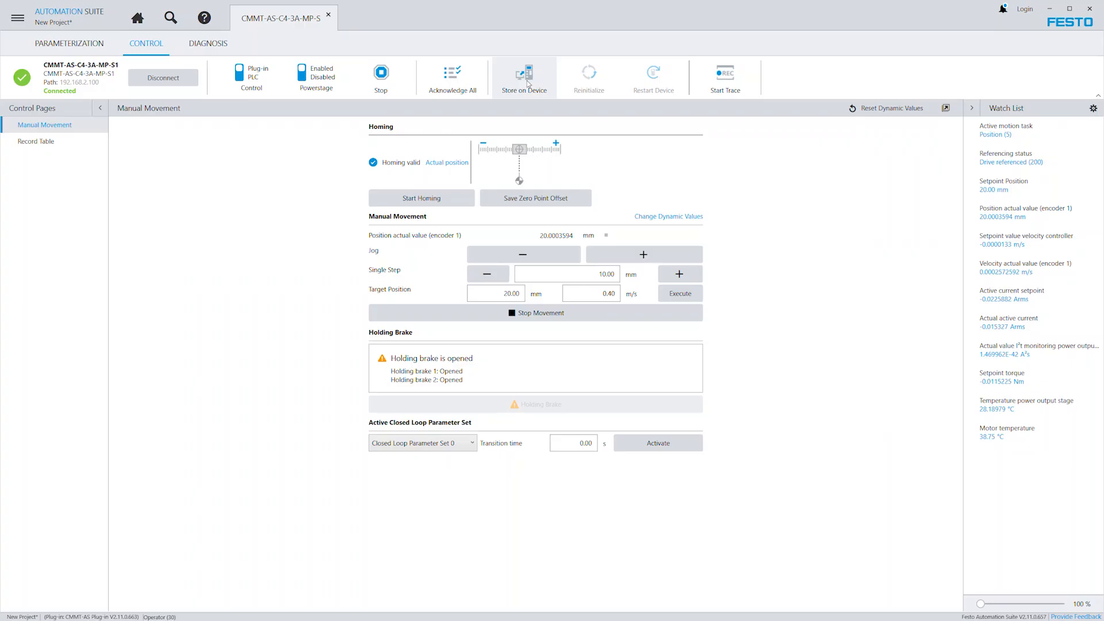
click(70, 43)
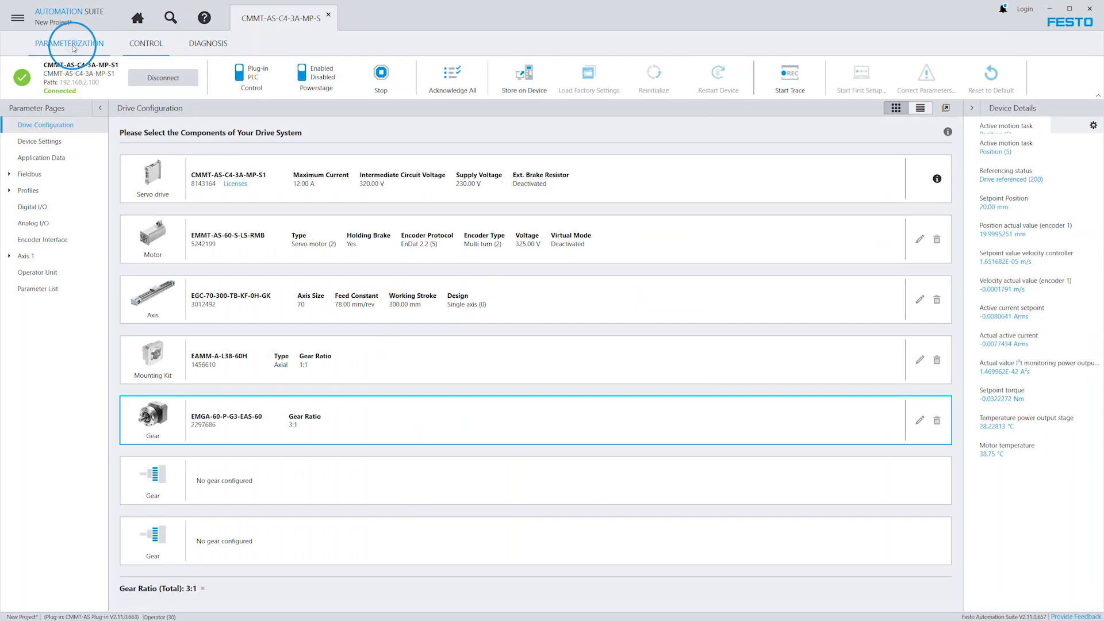
click(10, 256)
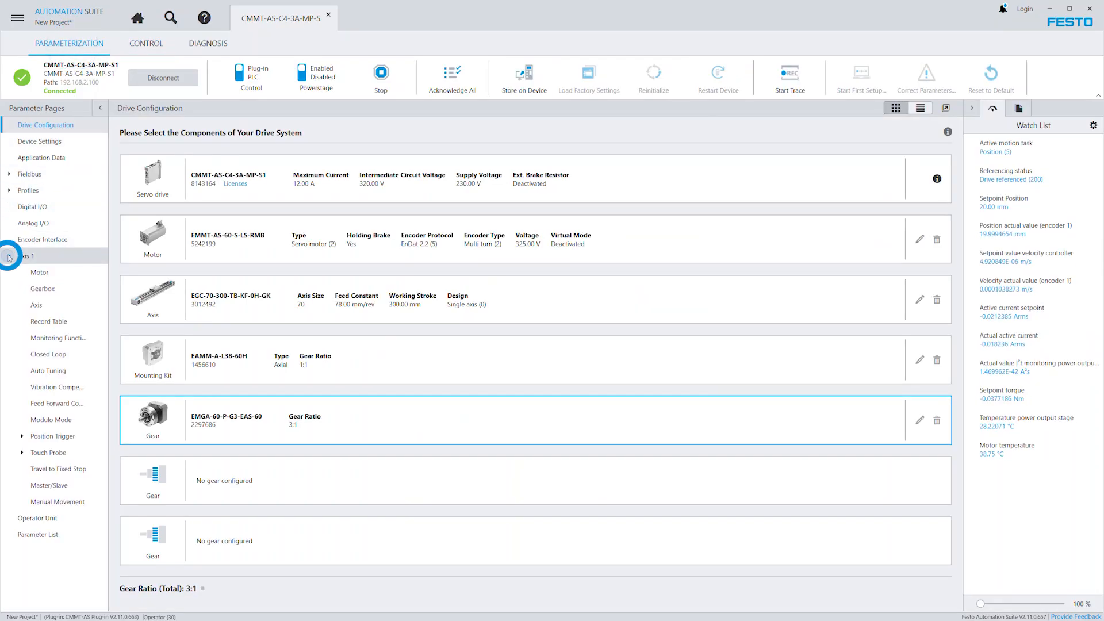
click(56, 504)
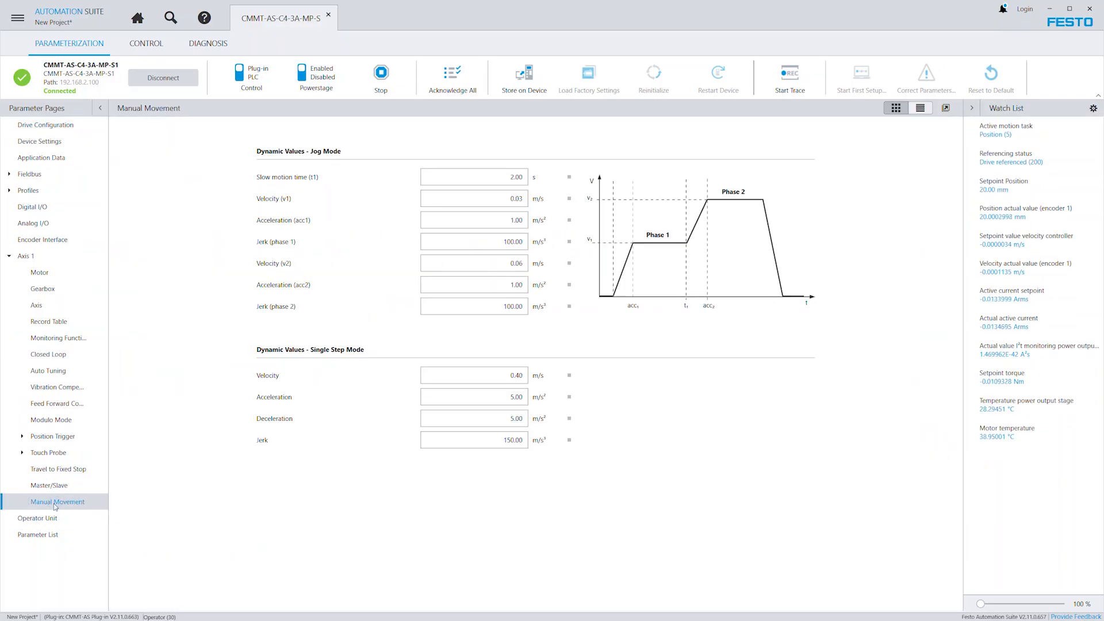